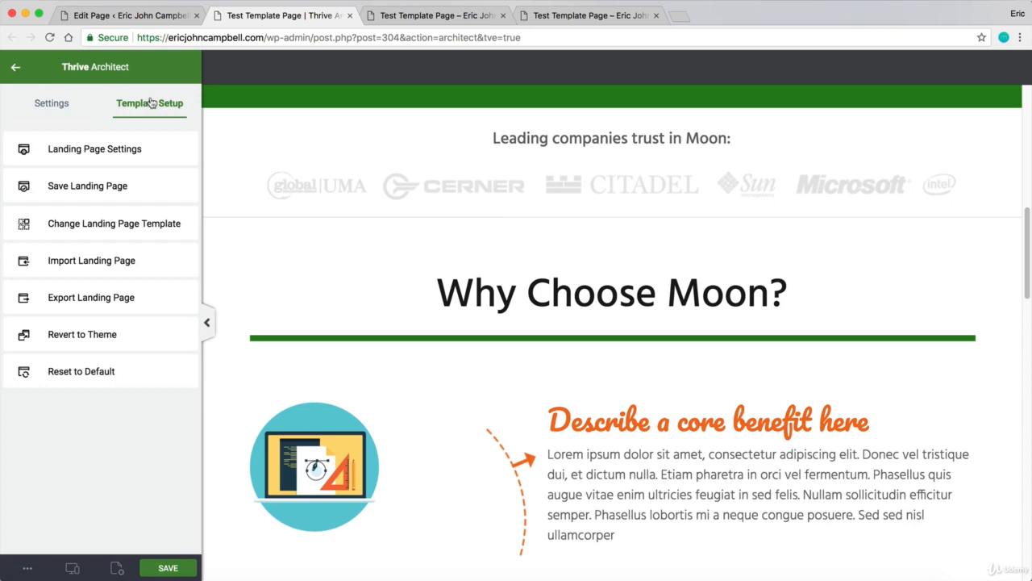
# Step: Change the landing page template to Blank Page v2 and delete its "MY FIRST H1 HEADING" heading
pyautogui.click(146, 230)
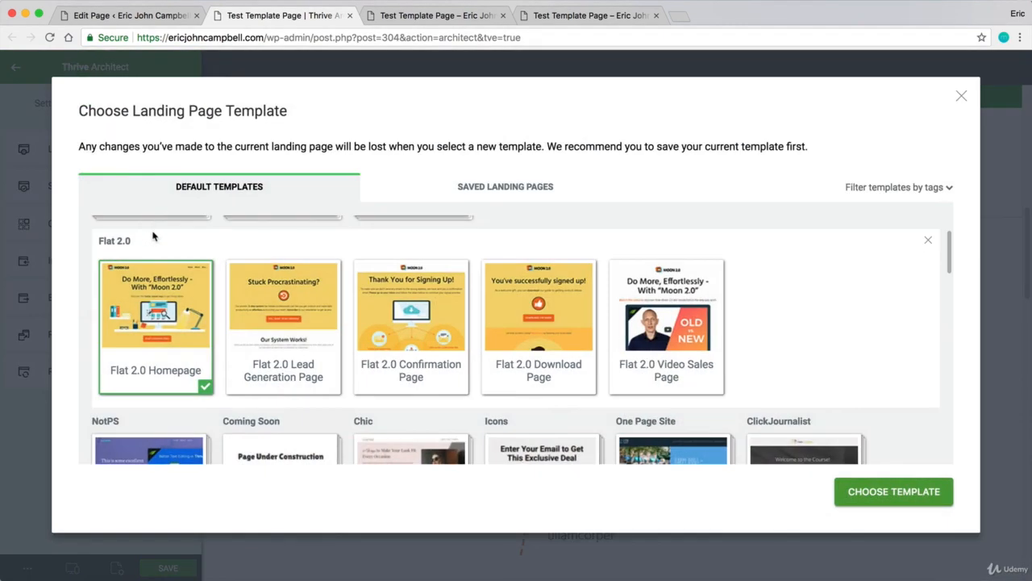
pyautogui.scroll(3, 205, 401)
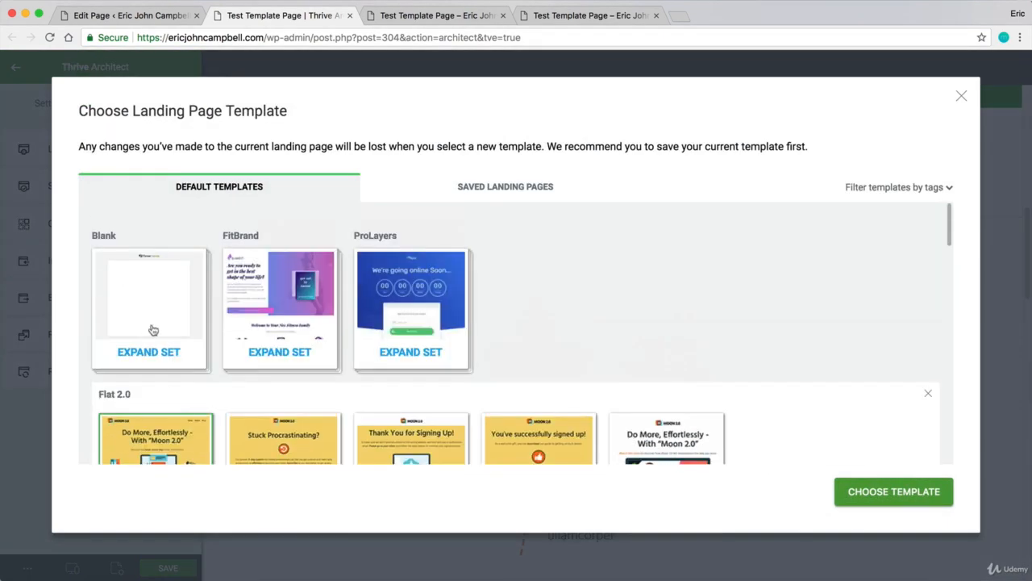
pyautogui.click(153, 330)
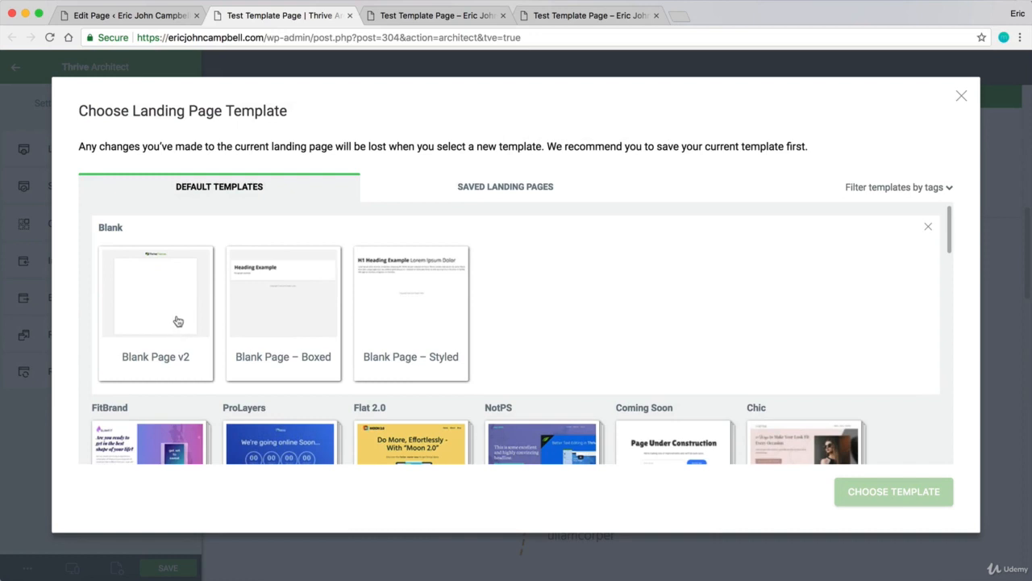
pyautogui.click(177, 321)
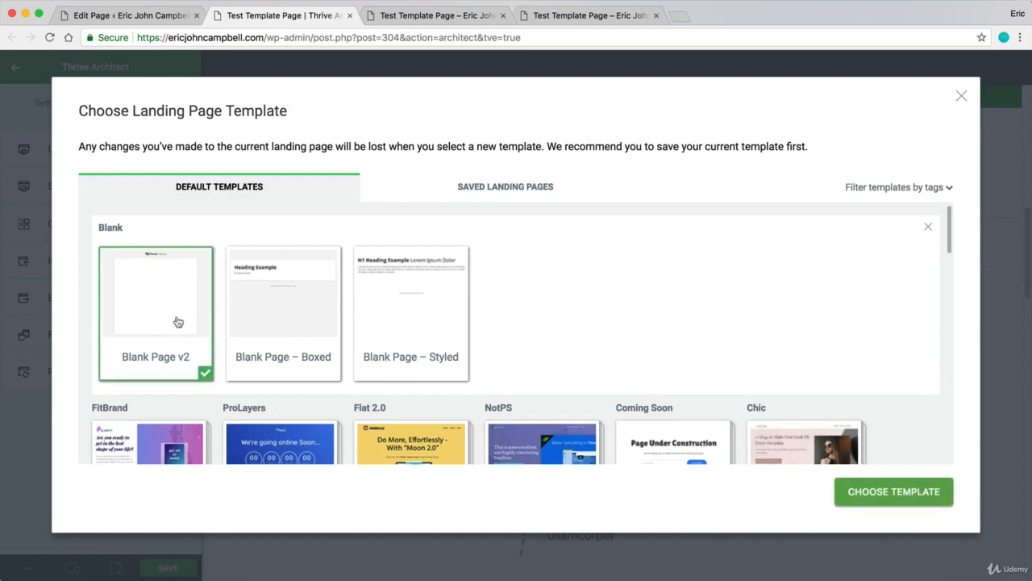
pyautogui.click(881, 500)
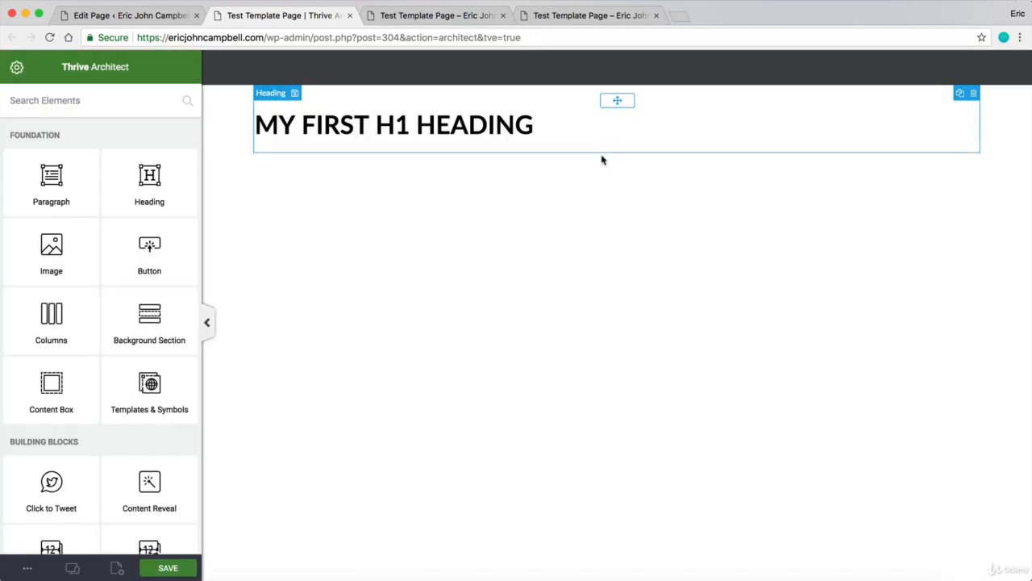
pyautogui.click(974, 94)
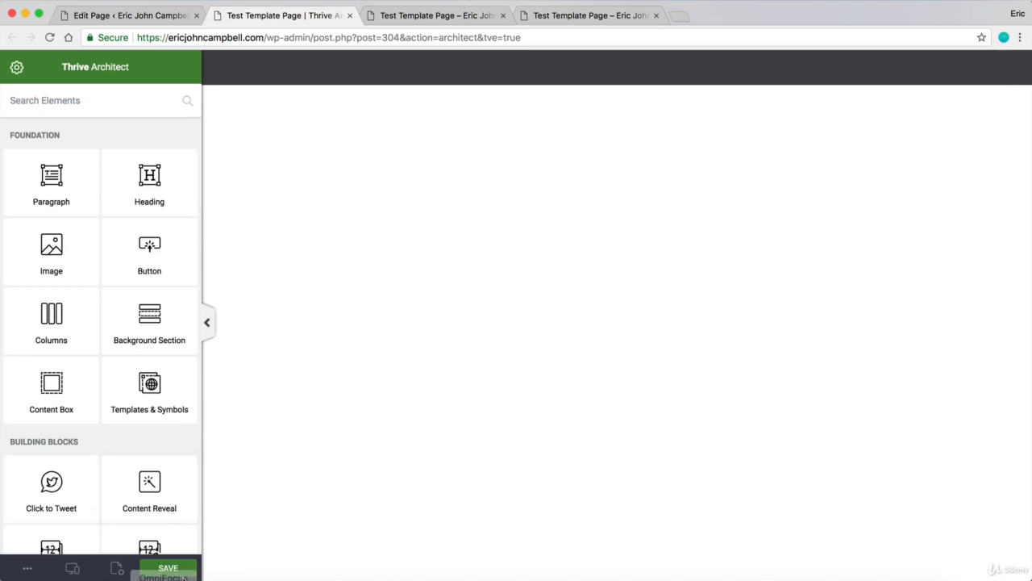
# Step: Save the emptied page and preview it in the browser, checking its URL before returning to the editor
pyautogui.click(173, 574)
pyautogui.moveTo(29, 569)
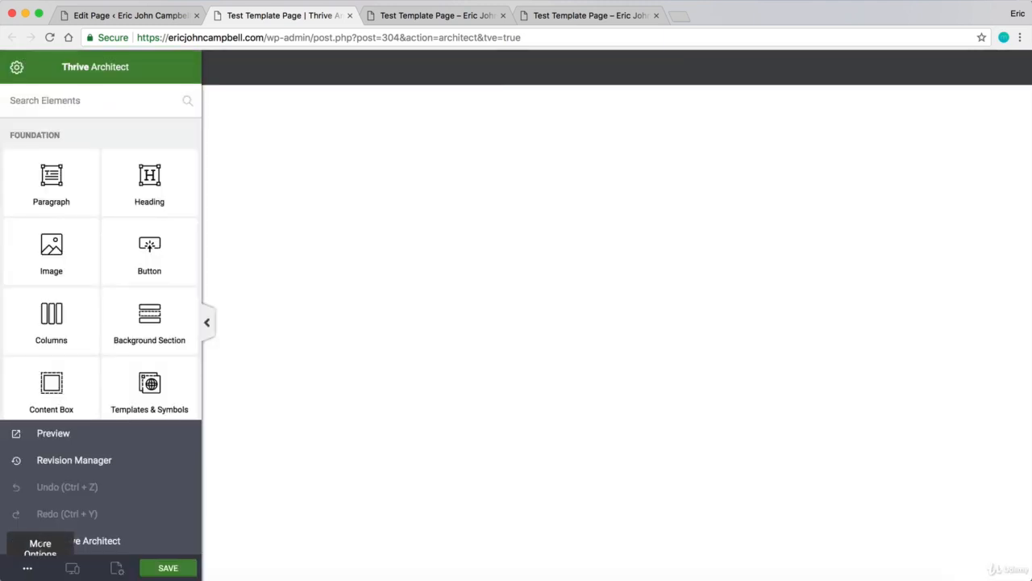
pyautogui.click(49, 431)
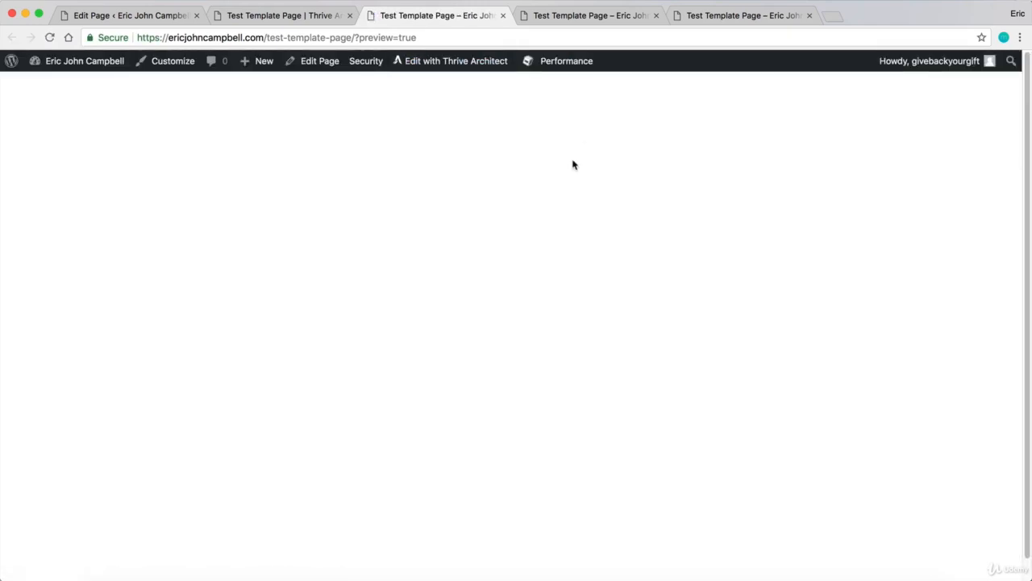
pyautogui.moveTo(355, 37); pyautogui.dragTo(138, 37)
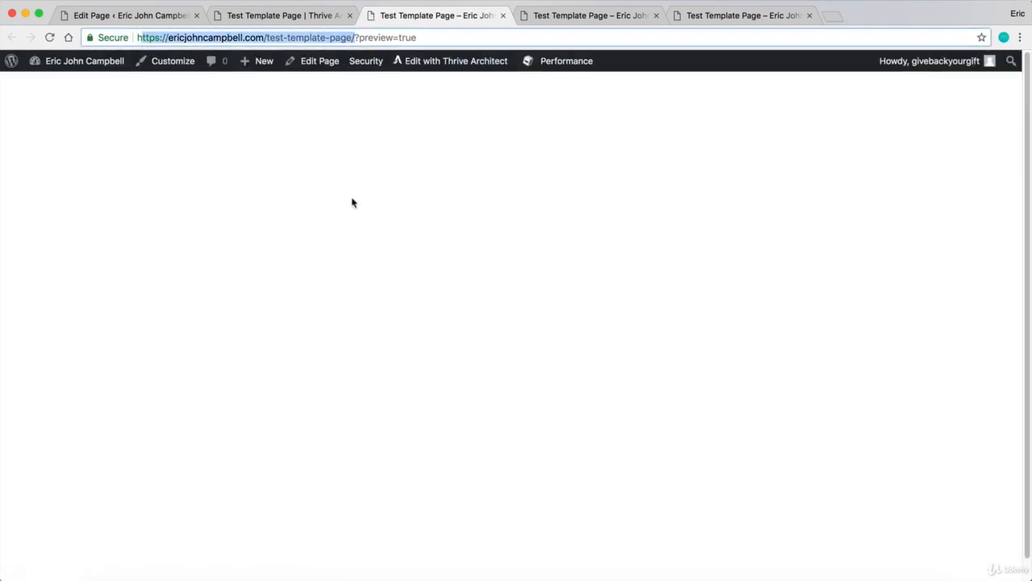
pyautogui.click(352, 201)
pyautogui.click(296, 17)
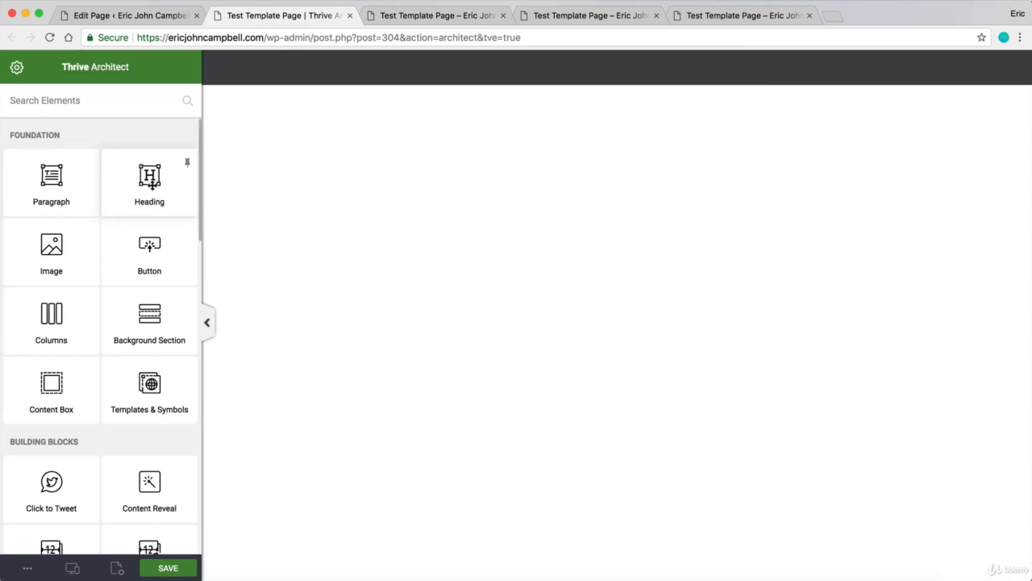
# Step: Add a Heading element to the empty page and keep it selected for editing
pyautogui.moveTo(151, 184); pyautogui.dragTo(592, 104)
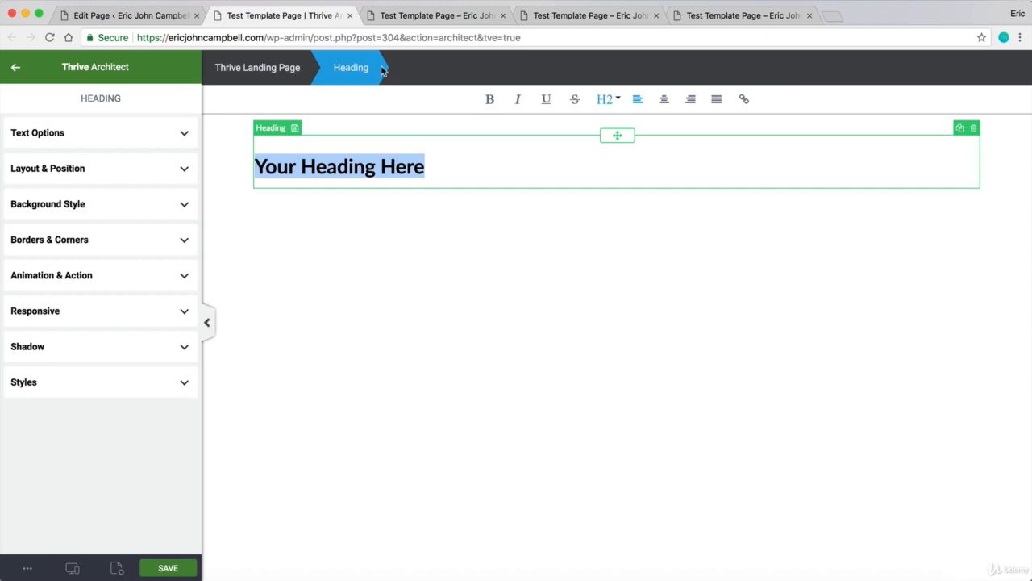
pyautogui.click(277, 68)
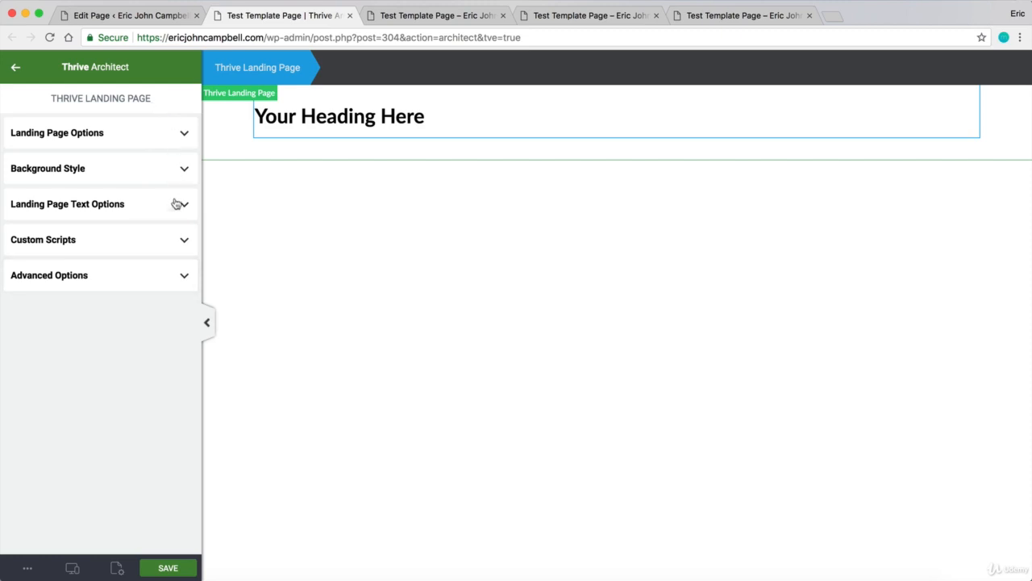
pyautogui.click(301, 122)
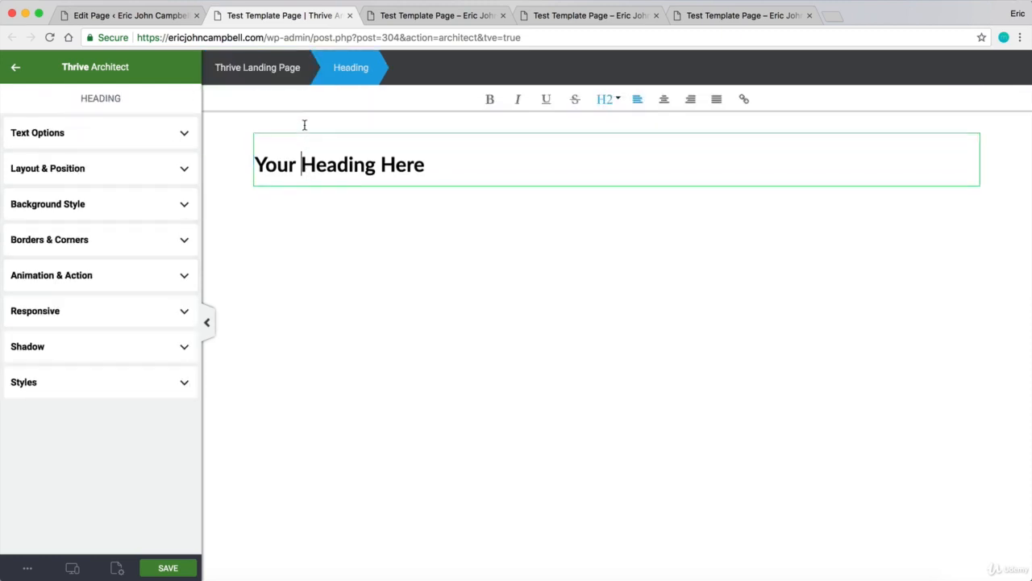
# Step: Format the whole "Your Heading Here" text as bold and italic
pyautogui.click(184, 134)
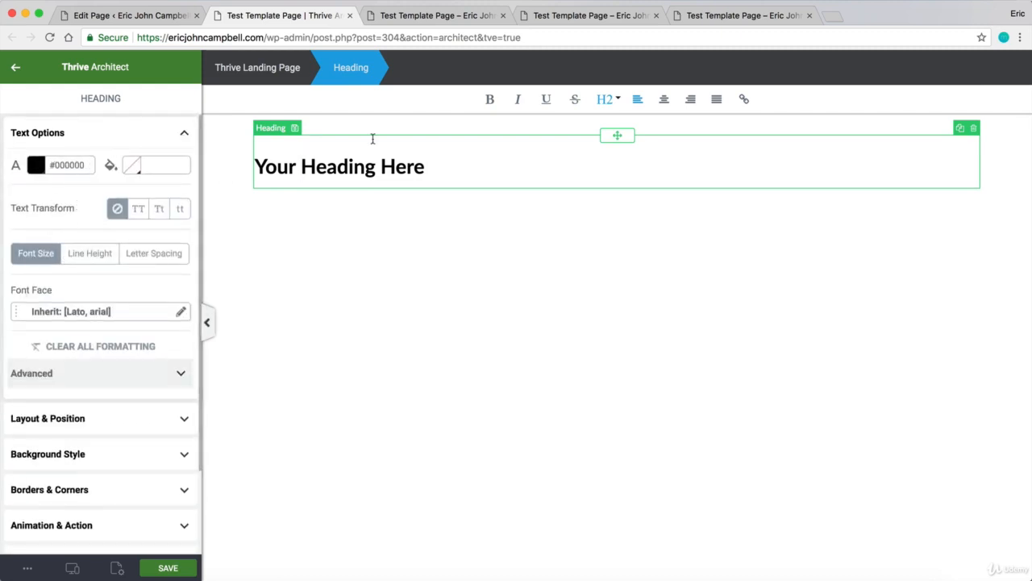
pyautogui.tripleClick(403, 156)
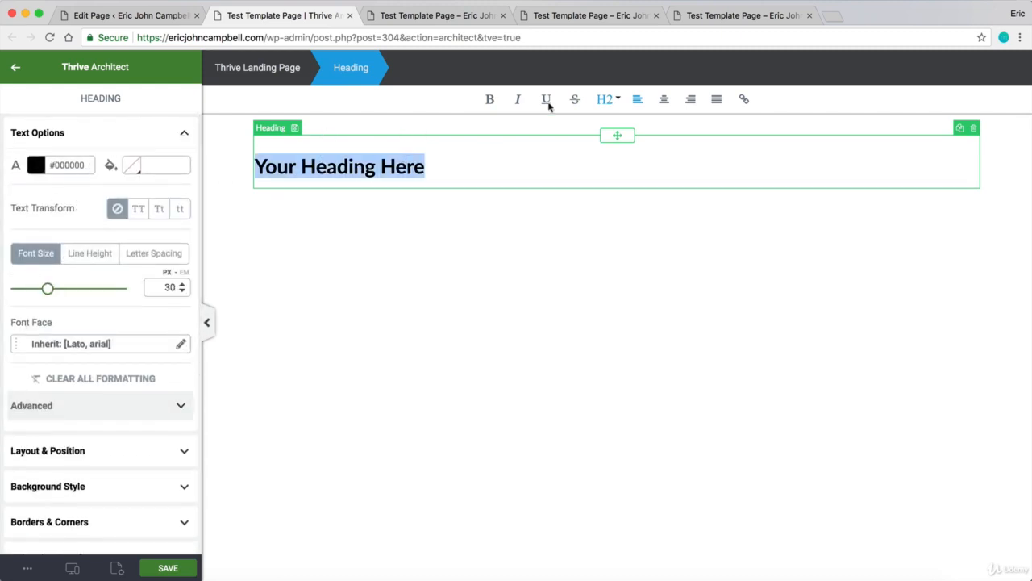
pyautogui.click(488, 101)
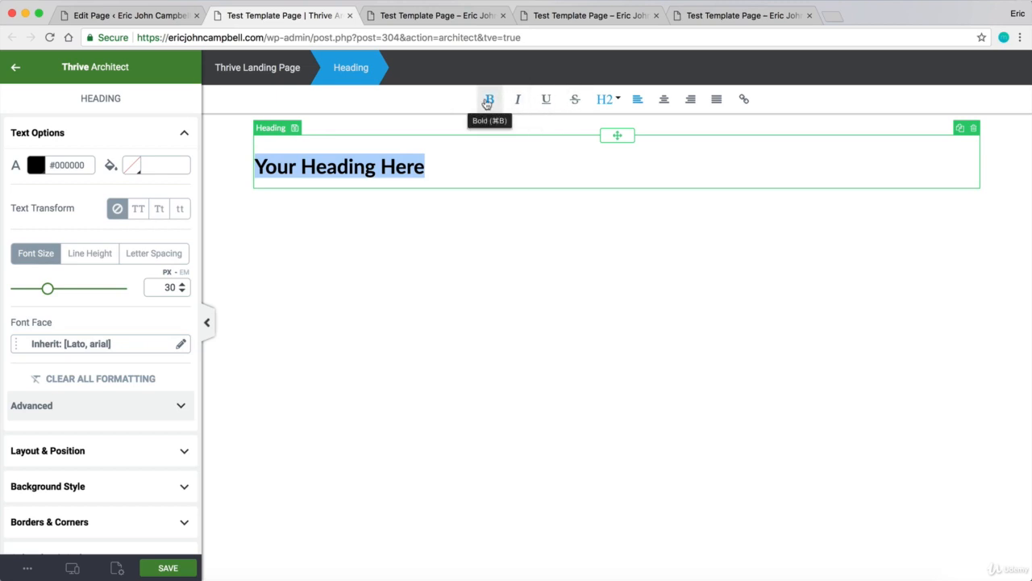
pyautogui.click(519, 100)
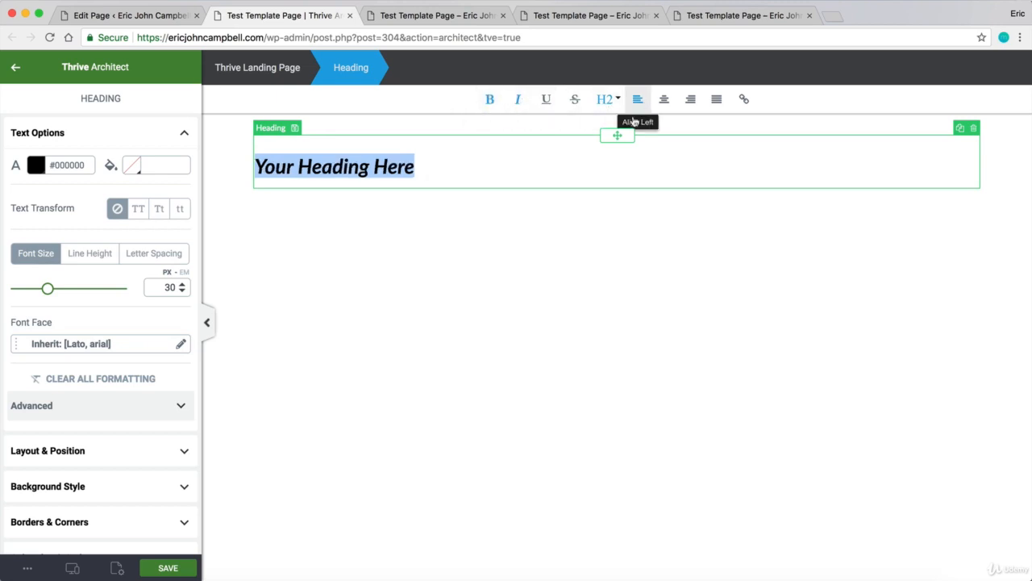
pyautogui.click(575, 196)
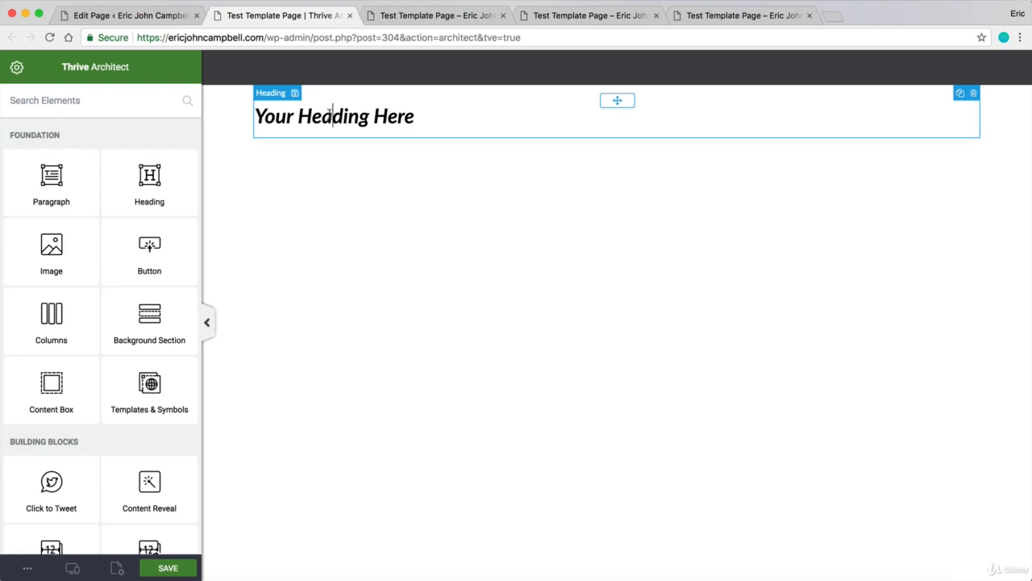
# Step: Try the Heading 1 level on the heading text and switch it back to Heading 2
pyautogui.click(329, 114)
pyautogui.tripleClick(355, 175)
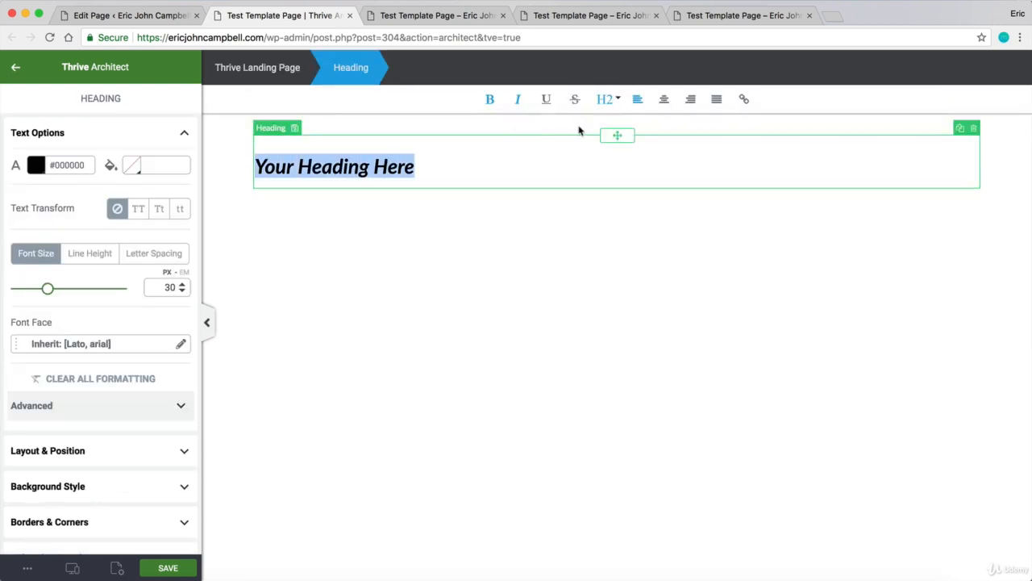
pyautogui.click(605, 99)
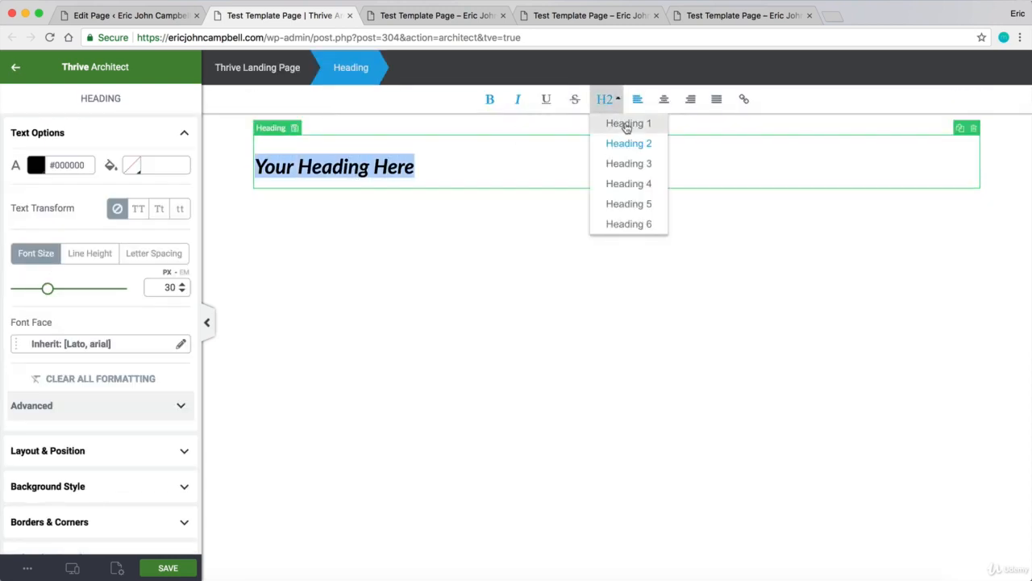
pyautogui.click(619, 125)
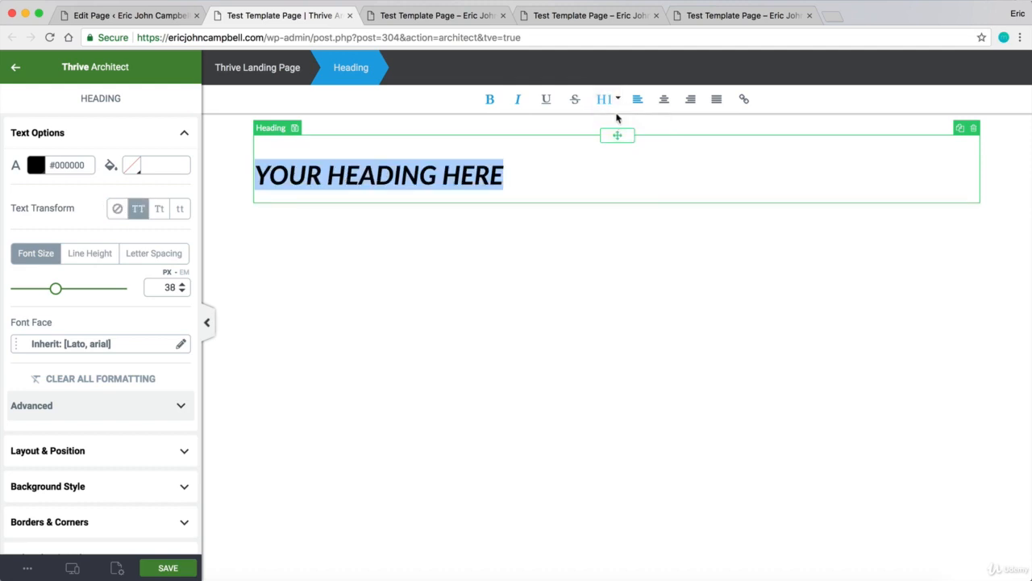
pyautogui.click(613, 99)
pyautogui.click(632, 144)
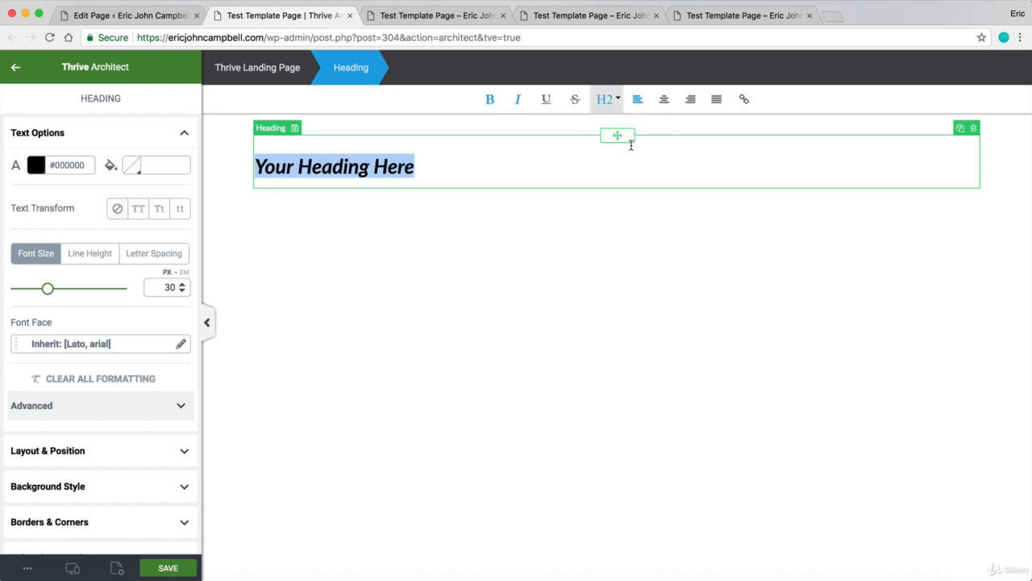
# Step: Centre the heading text and underline it
pyautogui.click(611, 101)
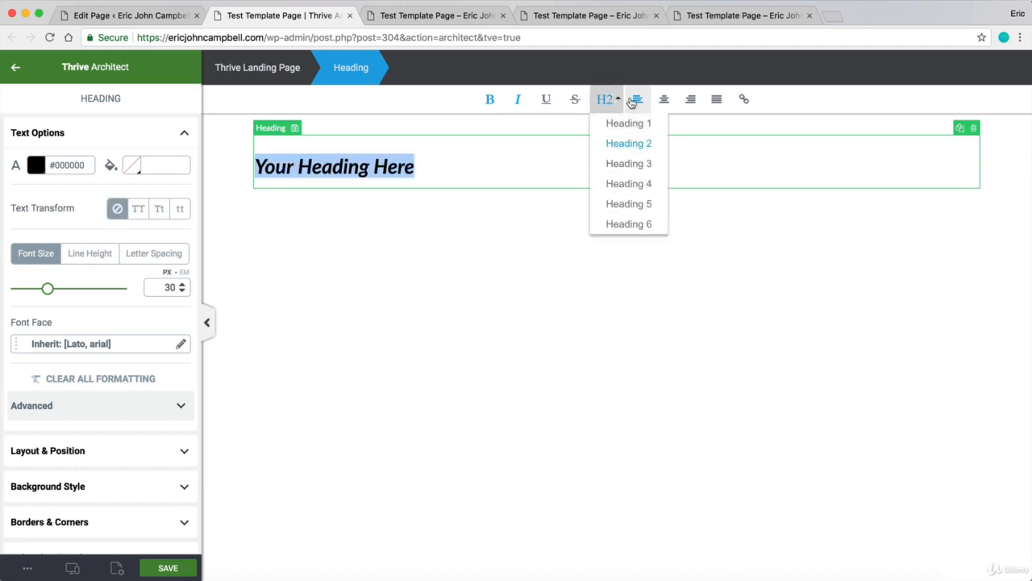
pyautogui.click(663, 98)
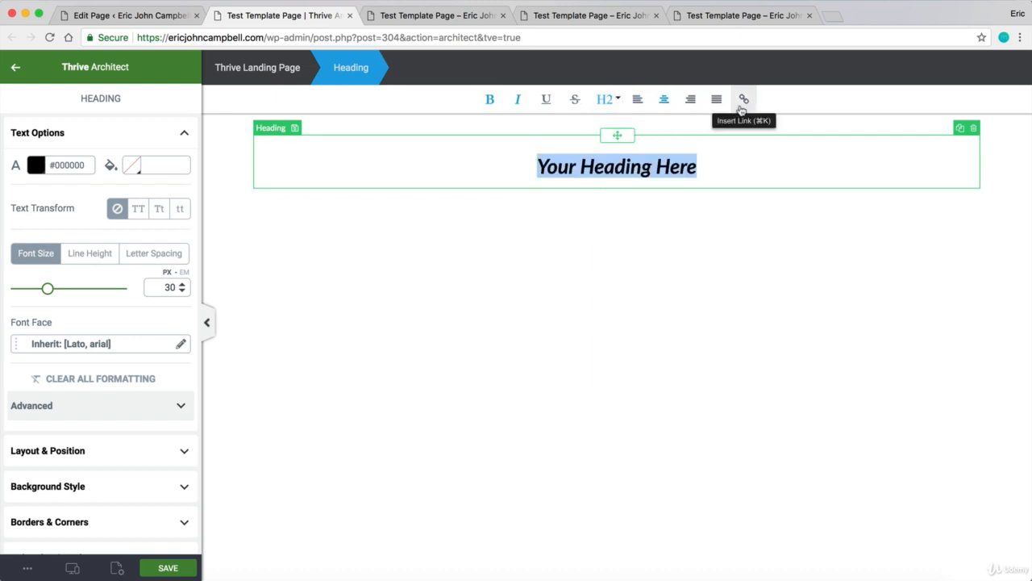
pyautogui.click(547, 99)
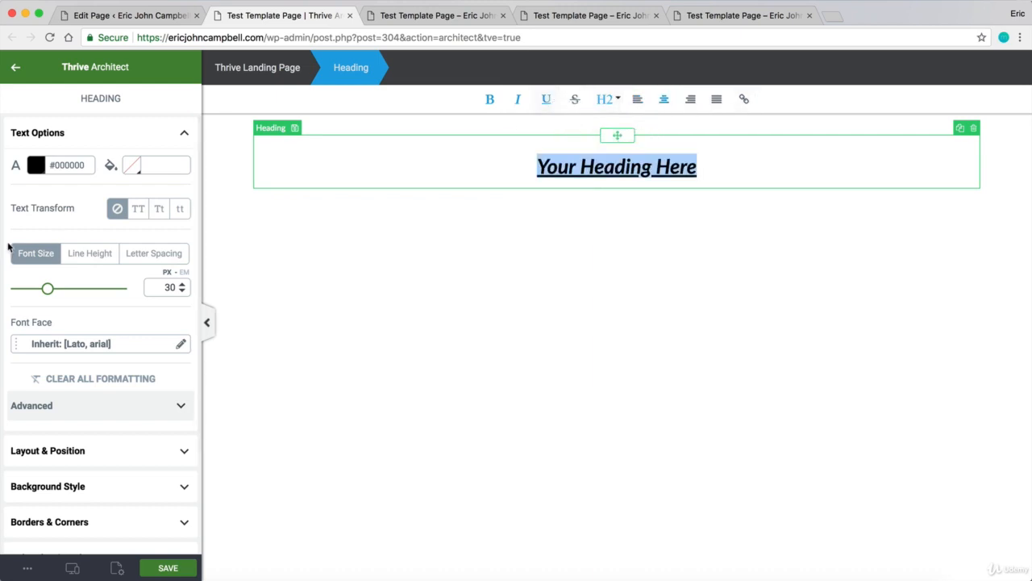
# Step: Set the heading's text colour to the red palette swatch #ff0000
pyautogui.click(35, 165)
pyautogui.click(83, 290)
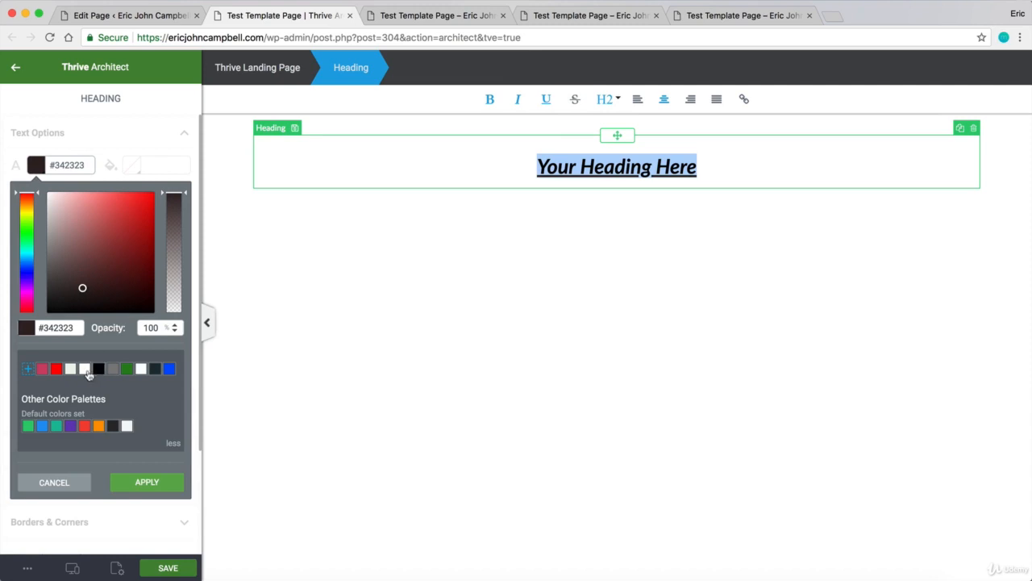
pyautogui.click(56, 369)
pyautogui.click(140, 494)
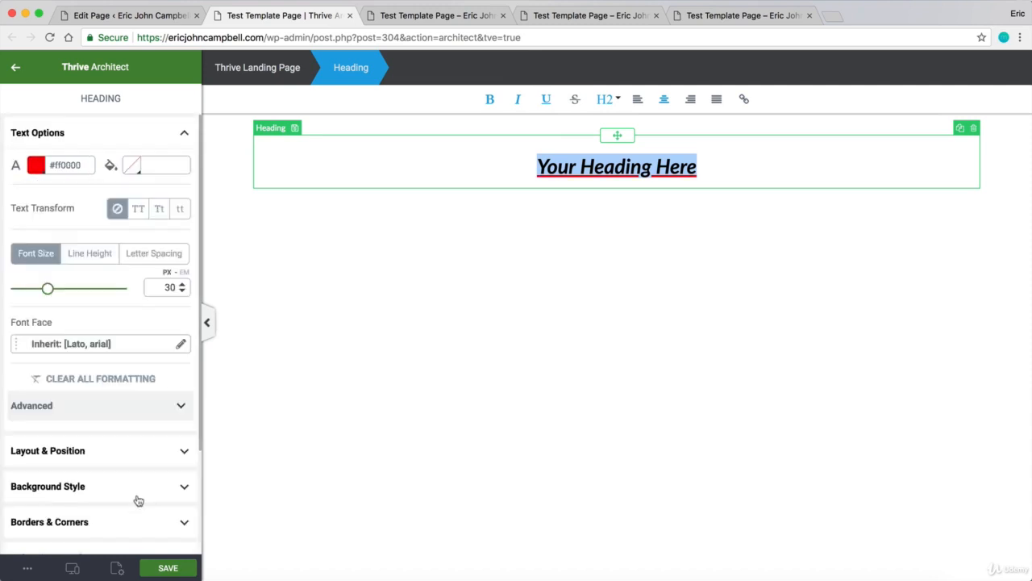
# Step: Set the heading text's background colour to yellow #f6f239
pyautogui.click(131, 165)
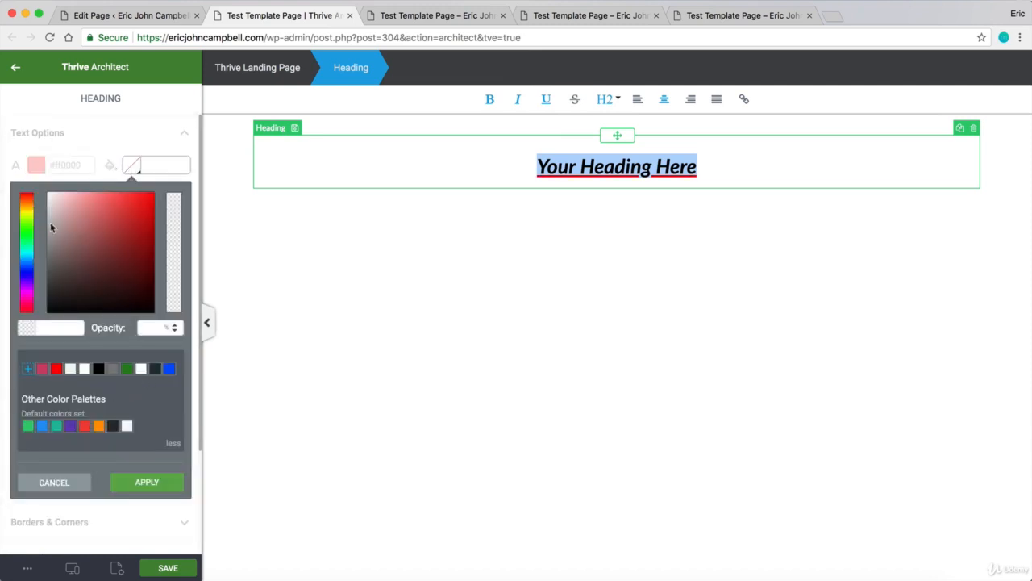
pyautogui.click(27, 215)
pyautogui.moveTo(123, 222); pyautogui.dragTo(129, 196)
pyautogui.click(147, 484)
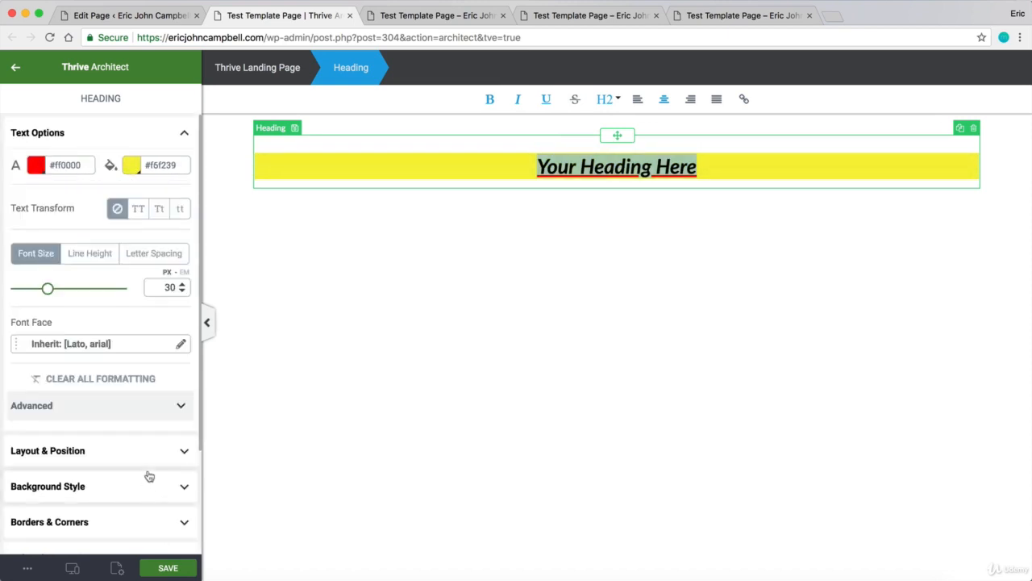
# Step: Try the uppercase and capitalised text transforms on the heading, settle on lowercase, and deselect it
pyautogui.scroll(-1, 104, 299)
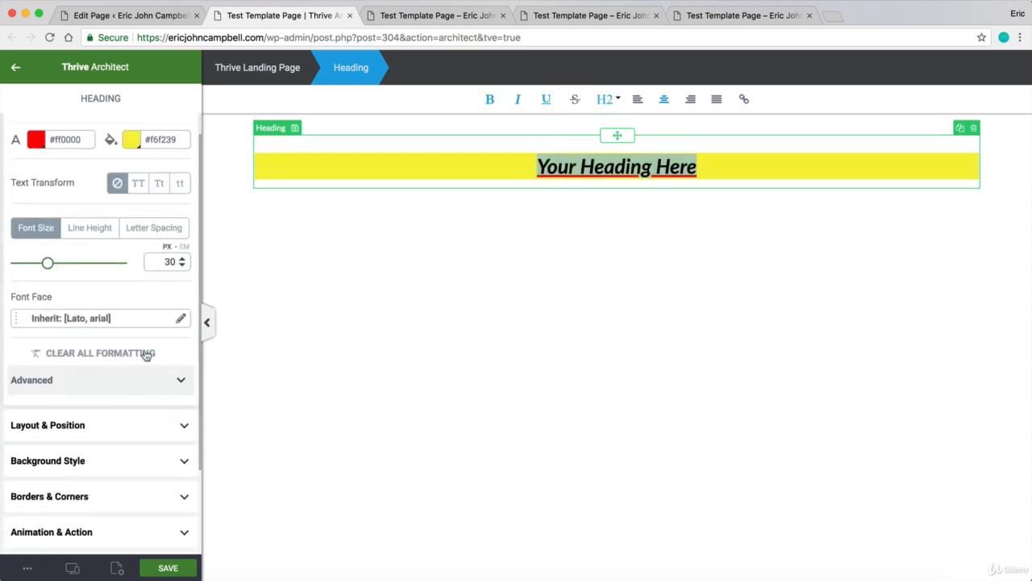
pyautogui.click(138, 183)
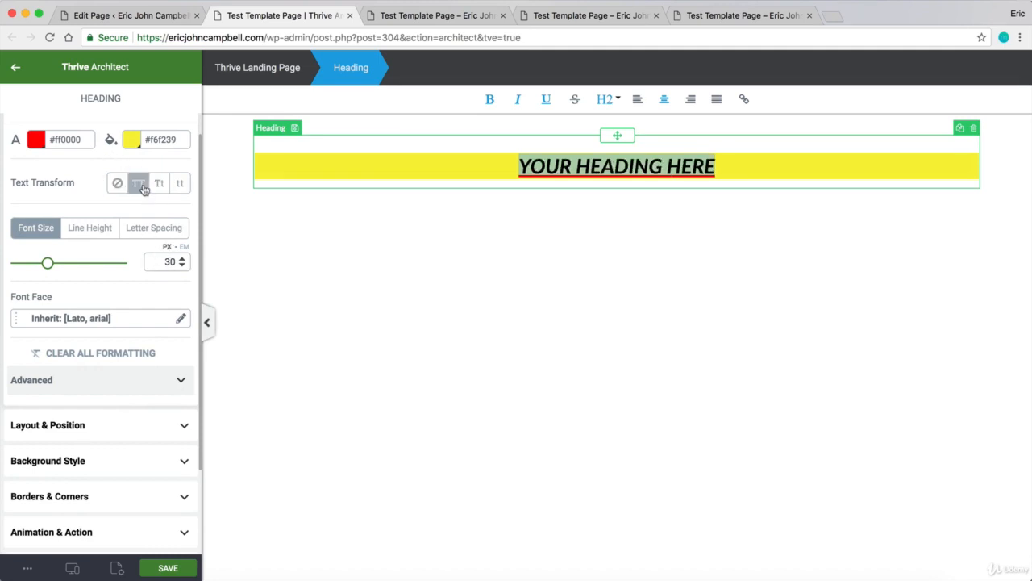
pyautogui.click(159, 183)
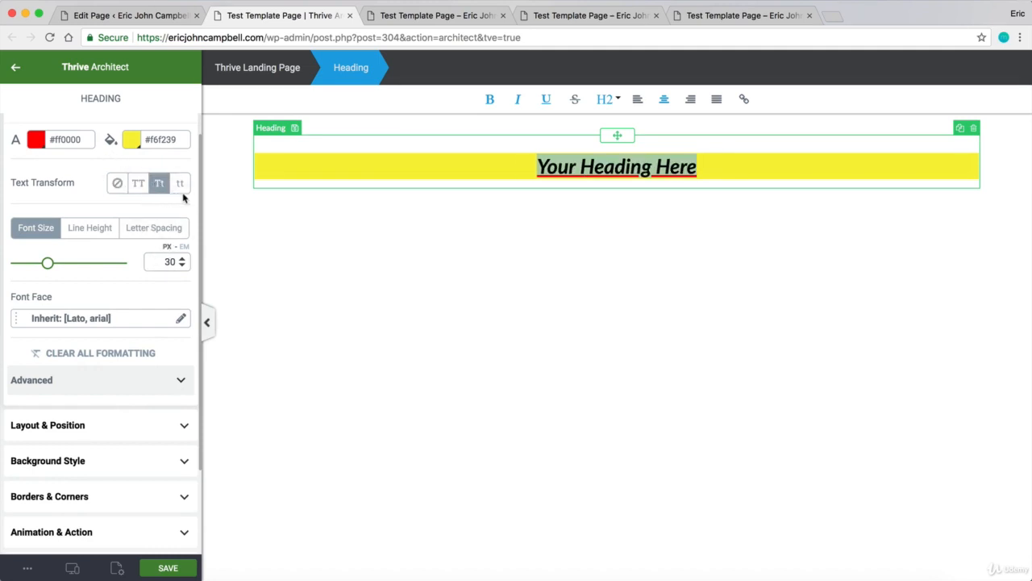
pyautogui.click(179, 184)
pyautogui.scroll(1, 16, 193)
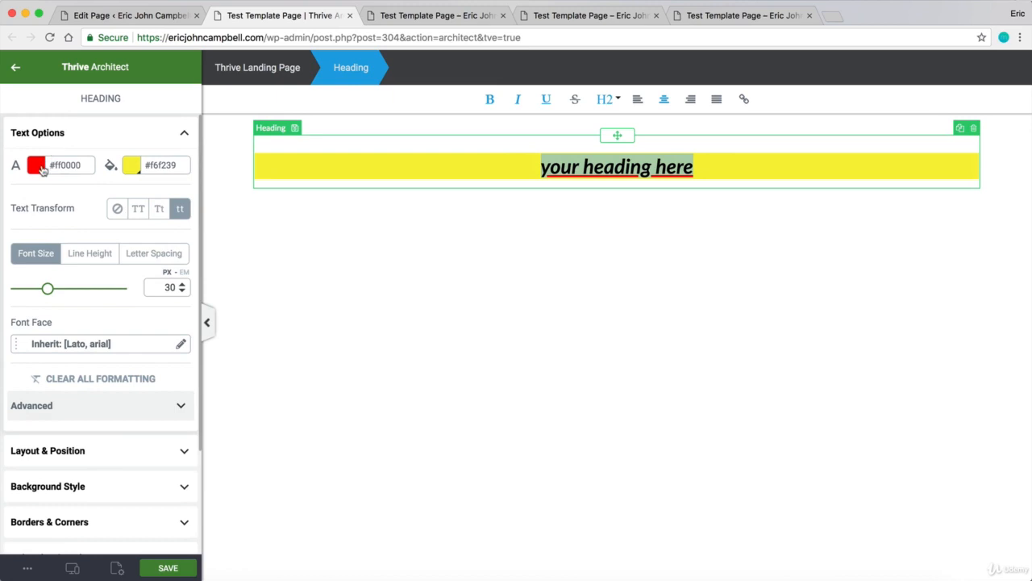
pyautogui.click(486, 202)
pyautogui.scroll(-1, 451, 247)
# Step: Reduce the heading's line height to the minimum and bring up its letter spacing setting
pyautogui.click(509, 120)
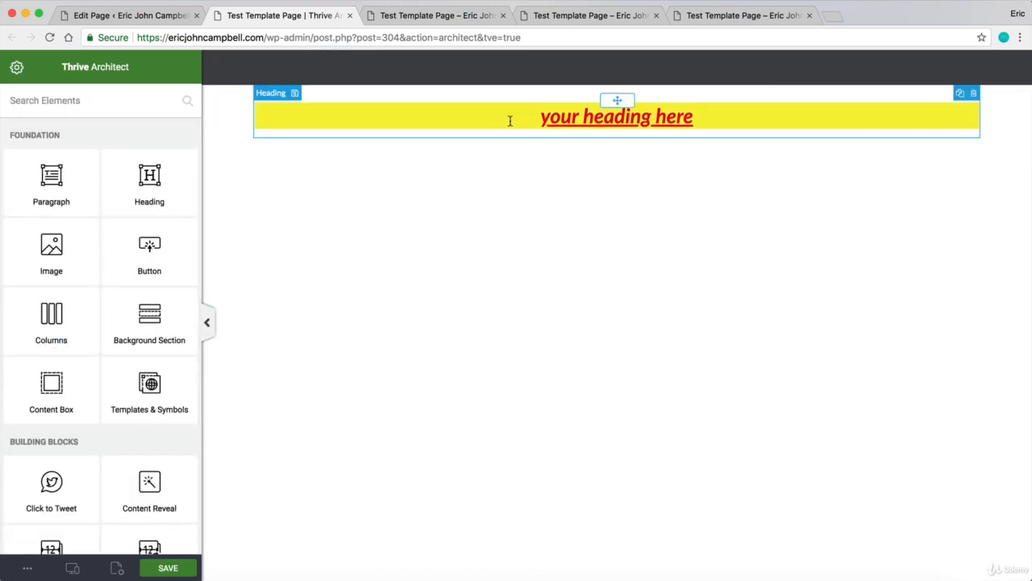
pyautogui.click(110, 255)
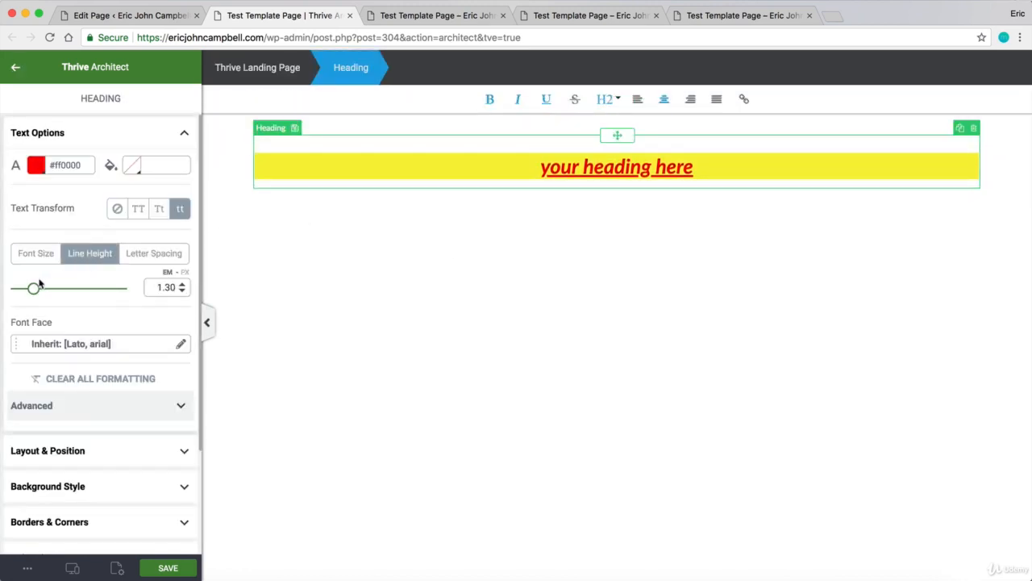
pyautogui.moveTo(39, 284); pyautogui.dragTo(7, 298)
pyautogui.click(140, 255)
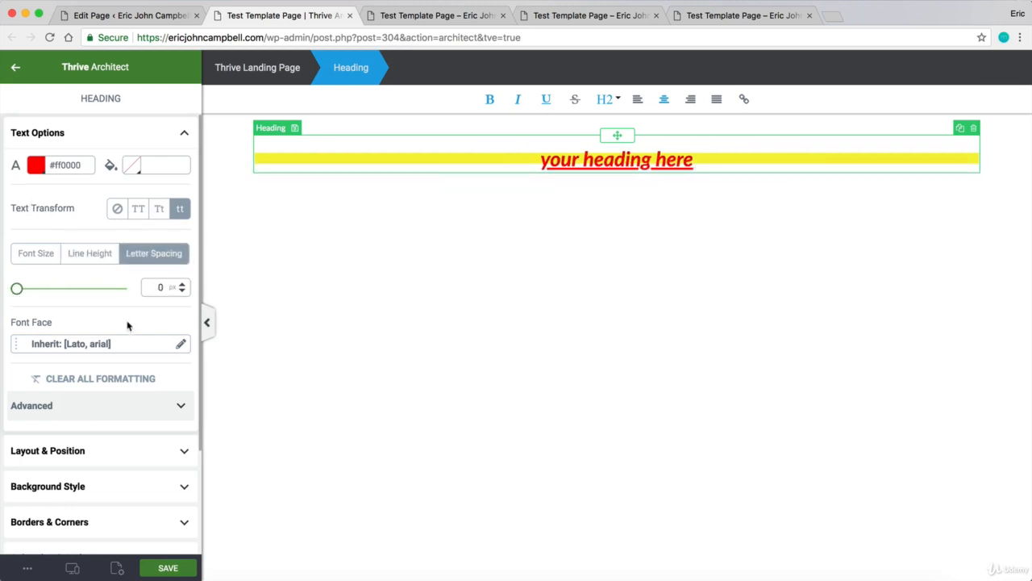
# Step: Set the heading's font face to Open Sans from Google Fonts with regular weight 400 and apply it
pyautogui.click(178, 346)
pyautogui.click(80, 411)
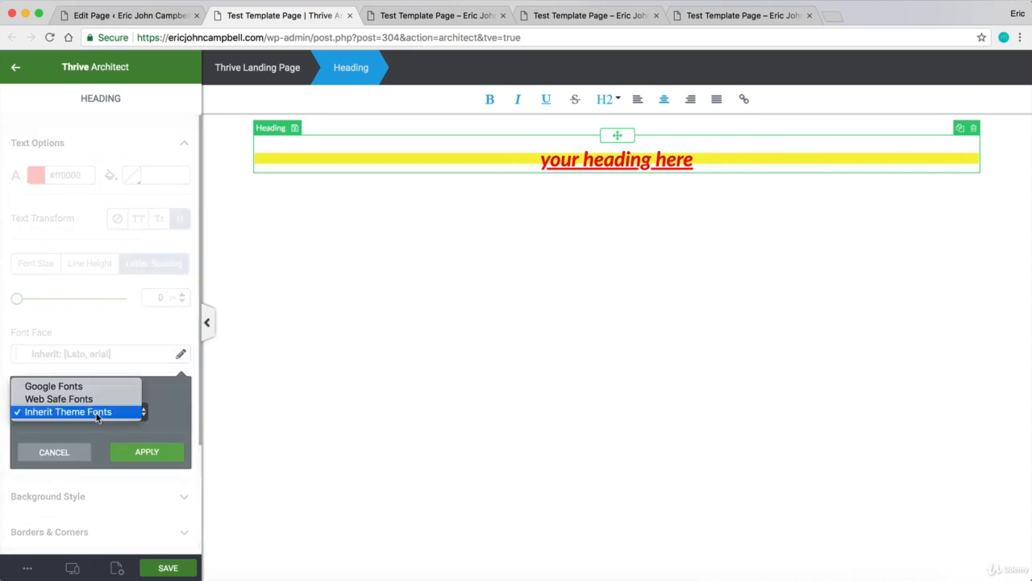
pyautogui.click(87, 386)
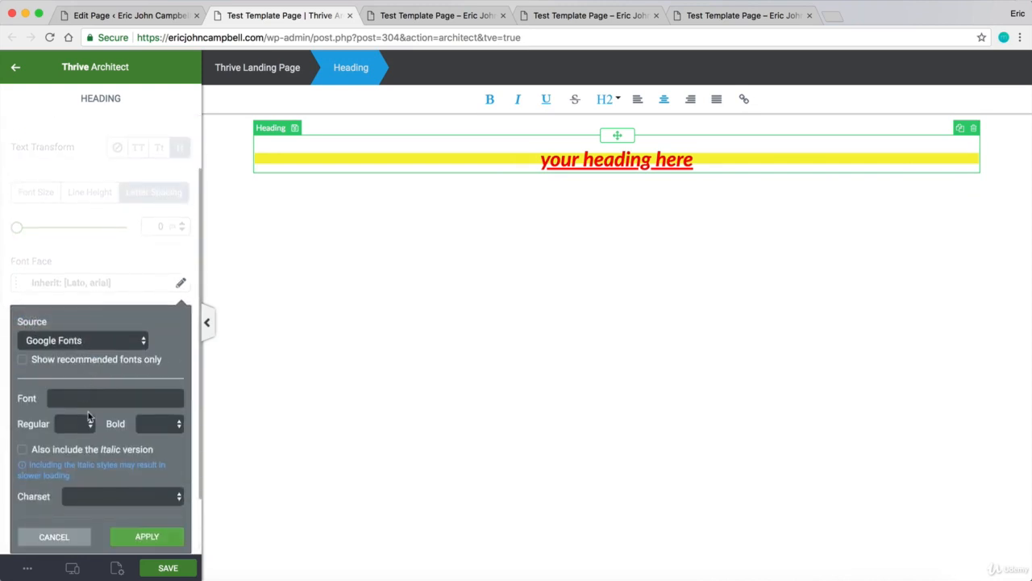
pyautogui.click(86, 395)
pyautogui.scroll(-5, 88, 363)
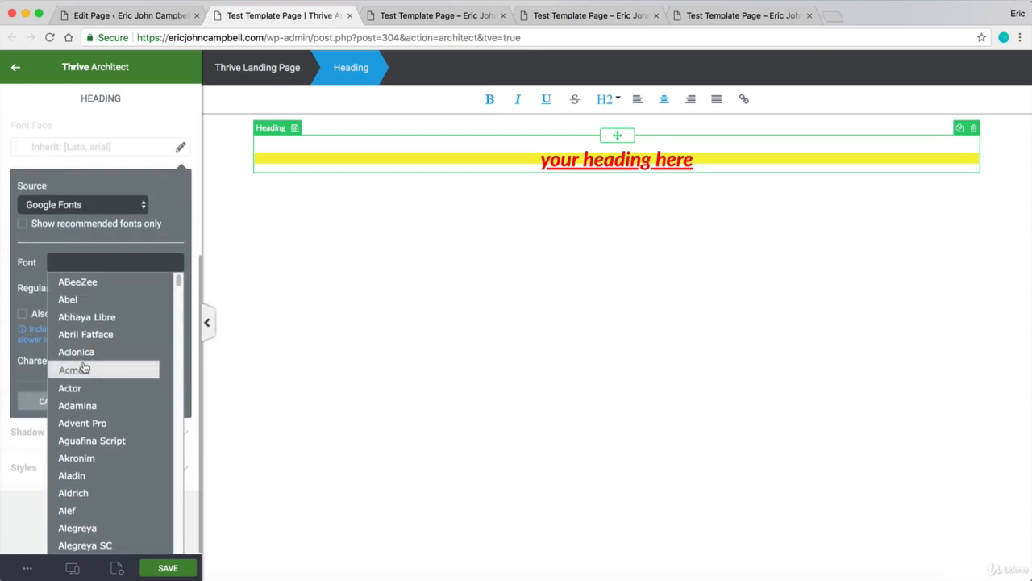
pyautogui.scroll(-7, 87, 378)
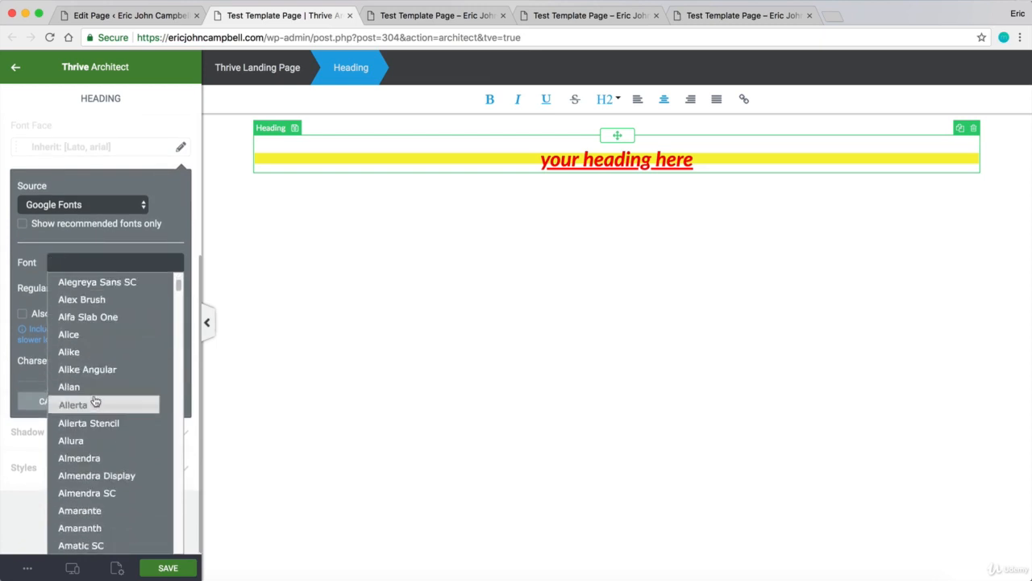
pyautogui.write('pen')
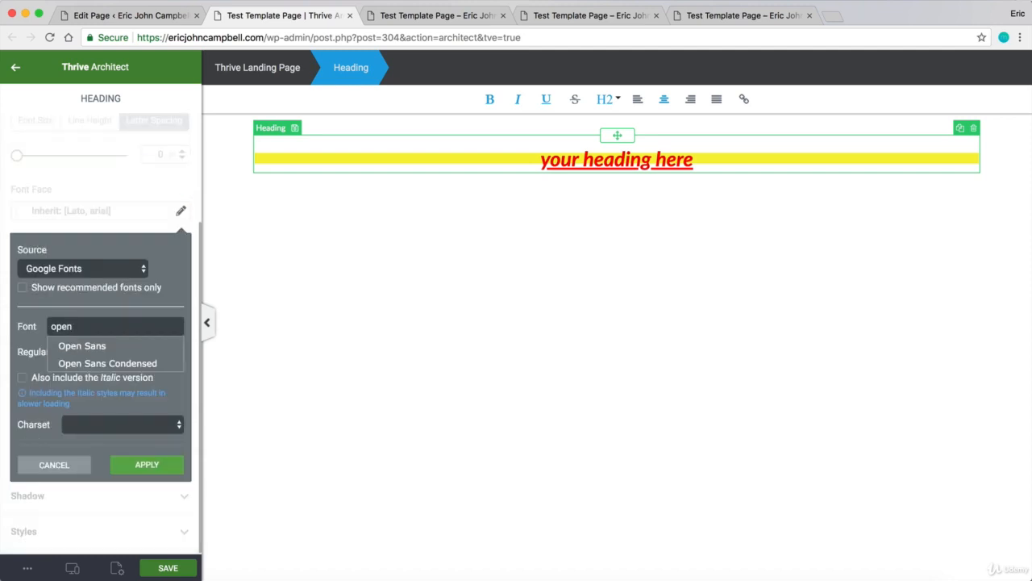
pyautogui.click(111, 346)
pyautogui.click(87, 356)
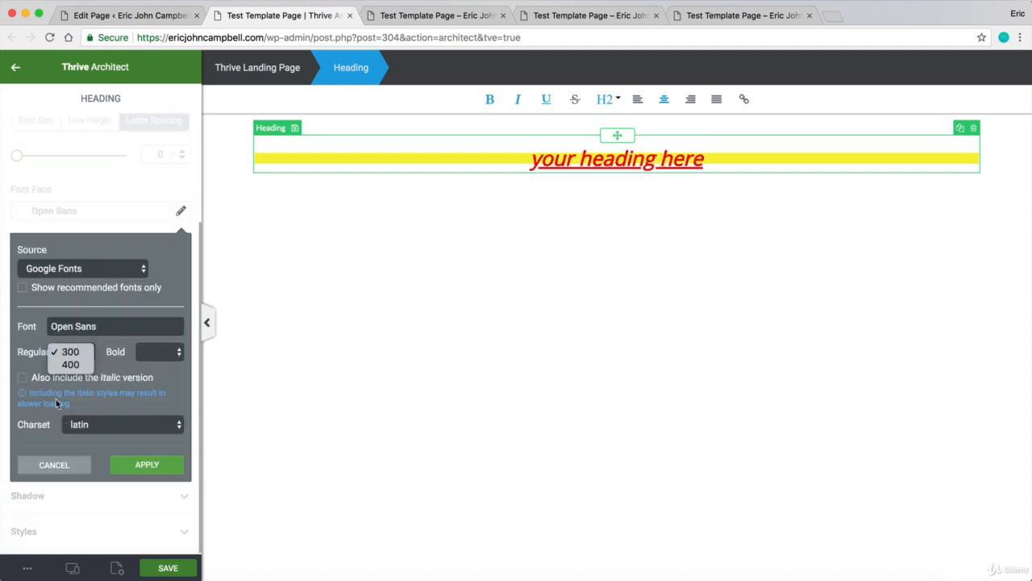
pyautogui.click(70, 365)
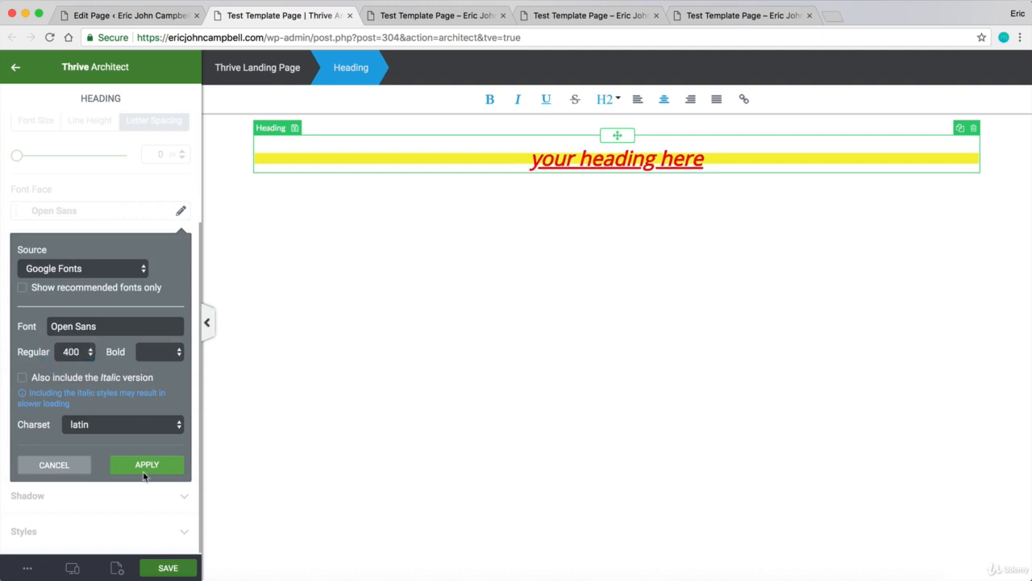
pyautogui.click(146, 466)
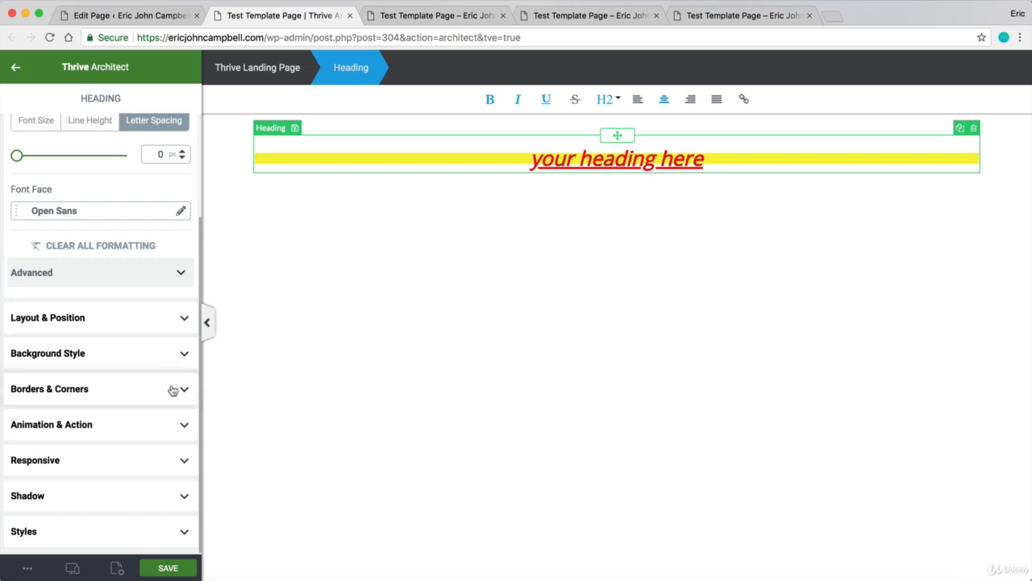
# Step: Try a text shadow and an outer box shadow with 4 px distance on the heading, cancelling each one
pyautogui.click(184, 506)
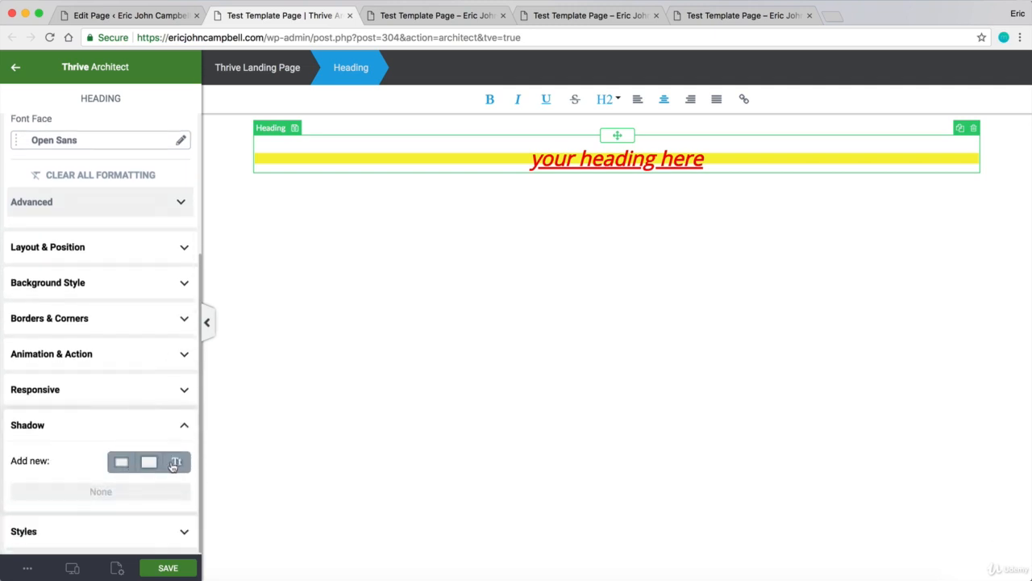
pyautogui.click(175, 463)
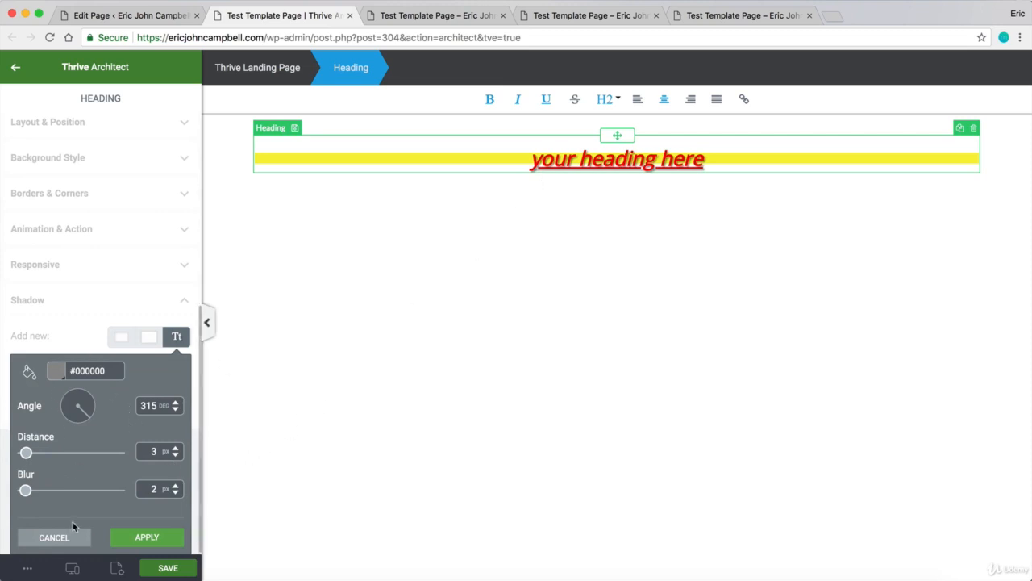
pyautogui.click(53, 537)
pyautogui.click(150, 461)
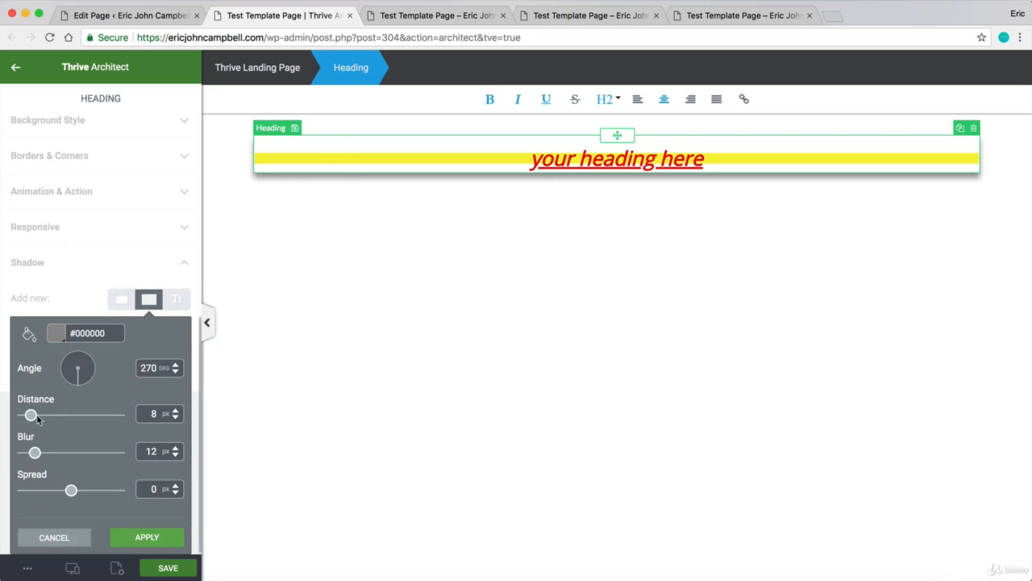
pyautogui.moveTo(31, 414); pyautogui.dragTo(27, 417)
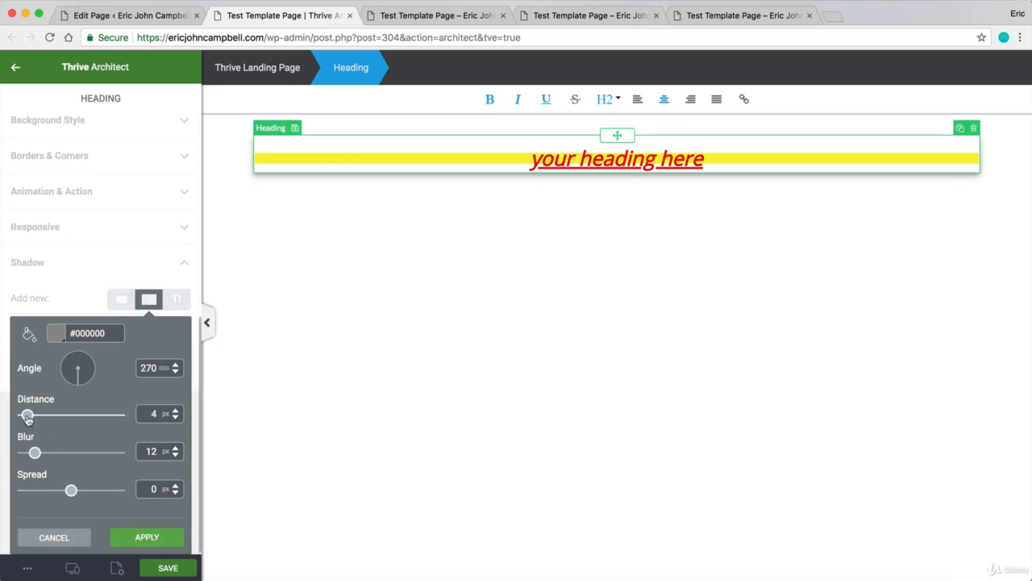
pyautogui.click(40, 539)
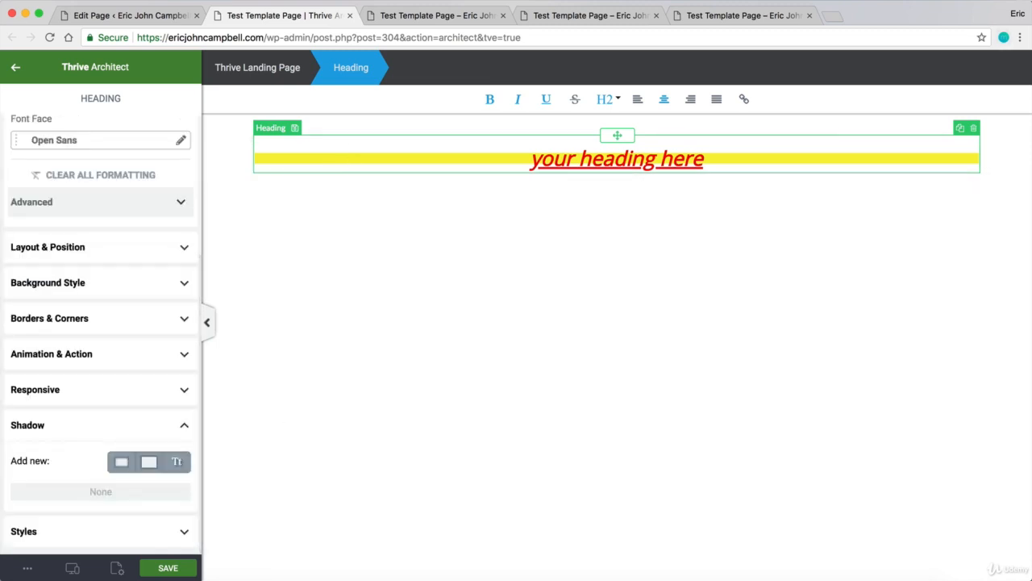
# Step: Add a Paragraph element in a column beside the heading and move it directly beneath the heading
pyautogui.click(16, 69)
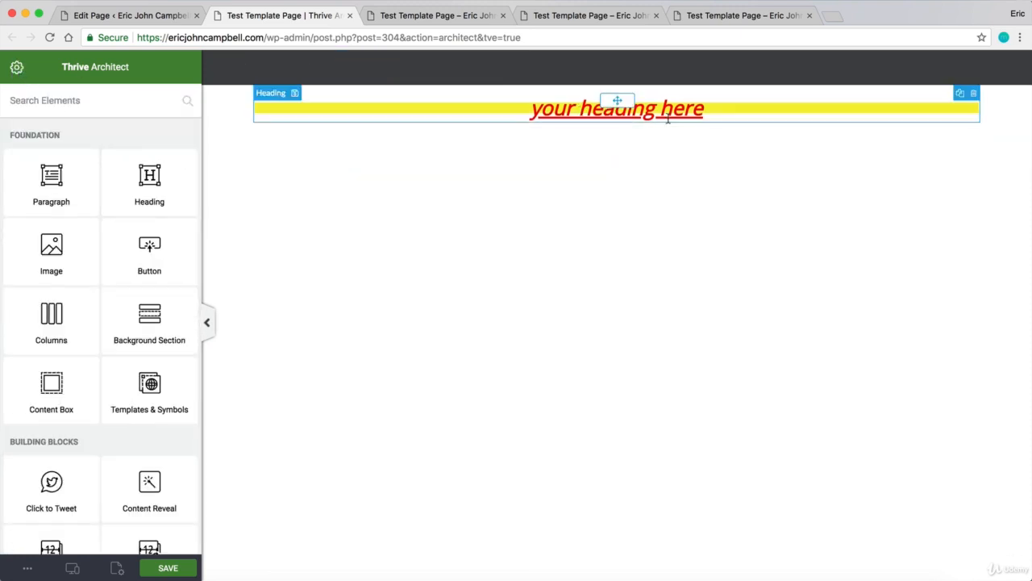
pyautogui.moveTo(45, 183); pyautogui.dragTo(979, 113)
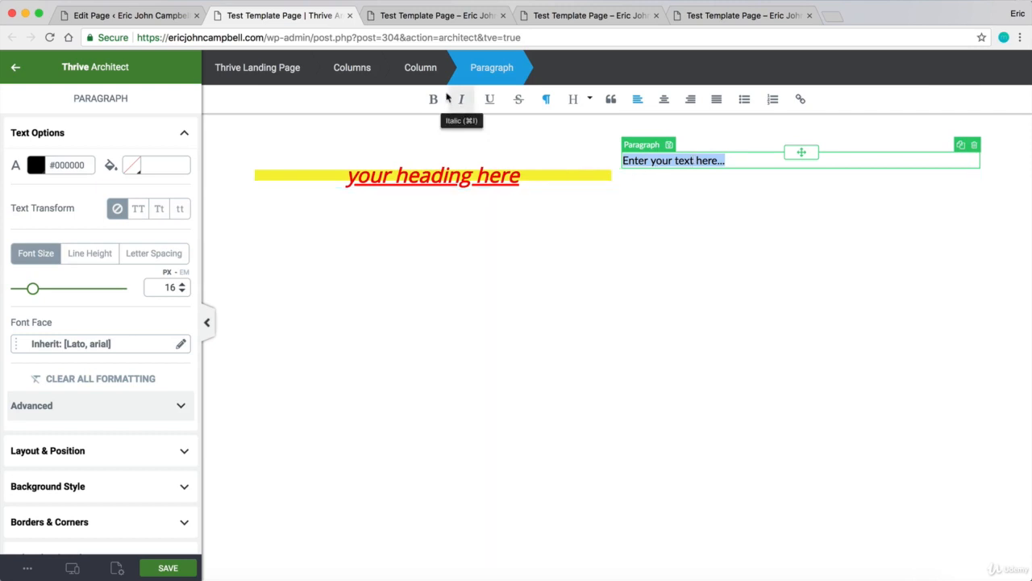
pyautogui.moveTo(800, 150); pyautogui.dragTo(478, 135)
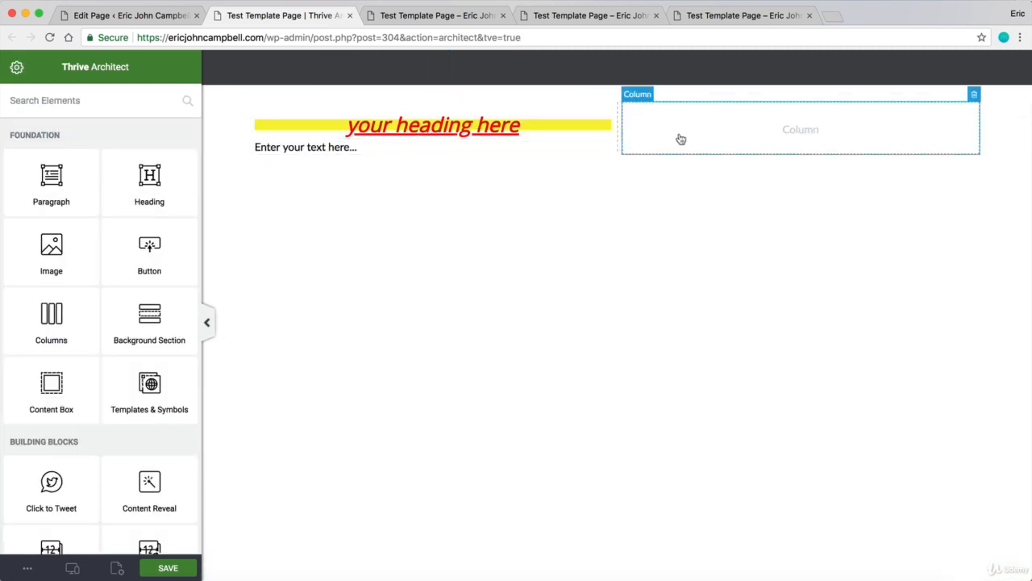
# Step: Delete the empty second column and check the settings of the Columns container holding the heading and paragraph
pyautogui.click(974, 96)
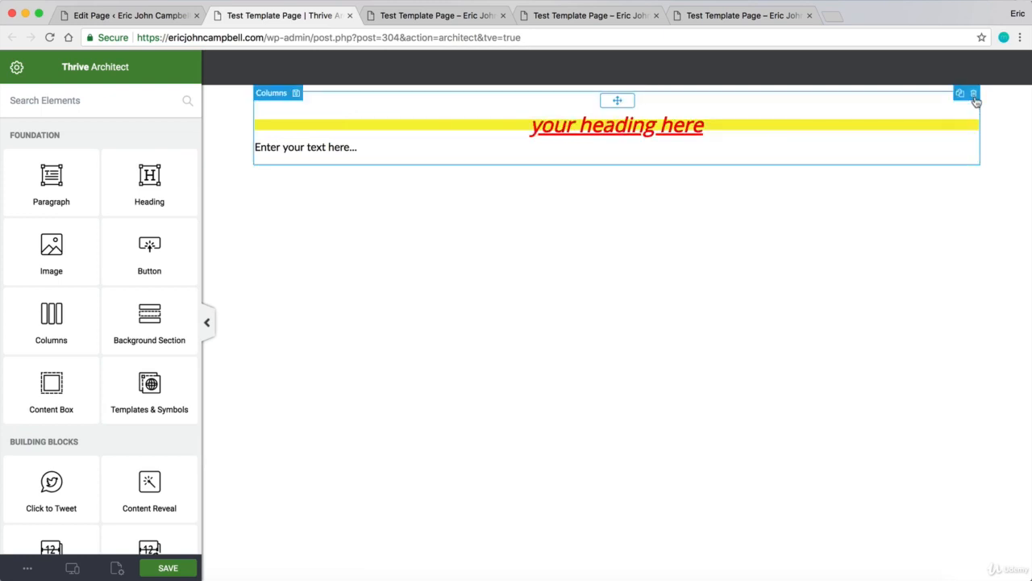
pyautogui.click(359, 150)
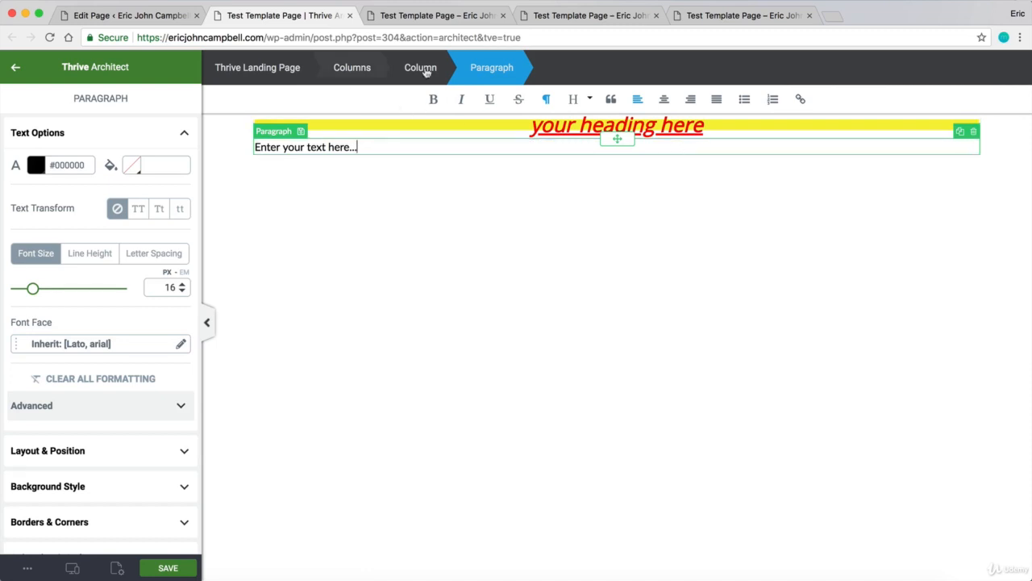
pyautogui.click(349, 68)
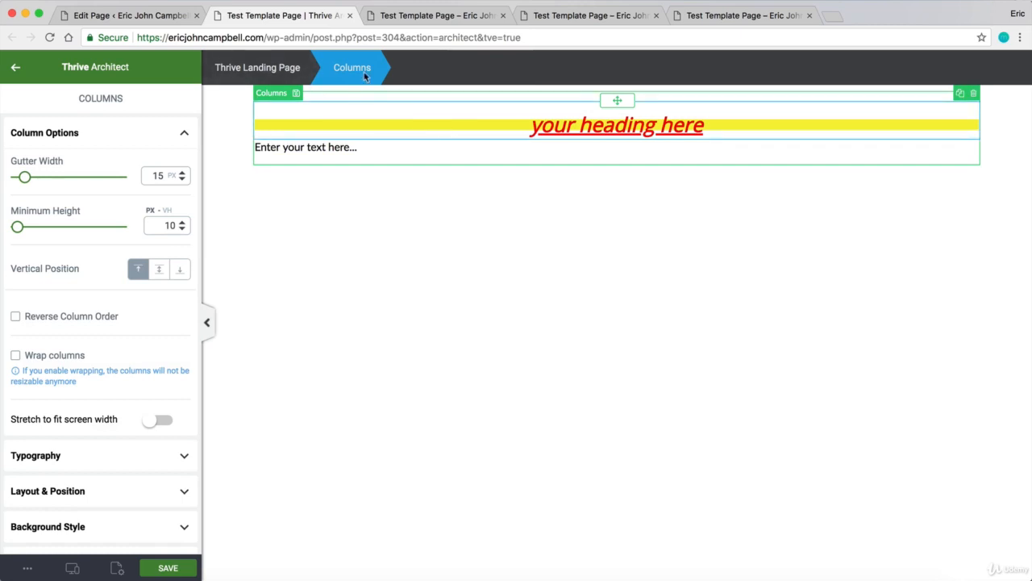
pyautogui.click(347, 147)
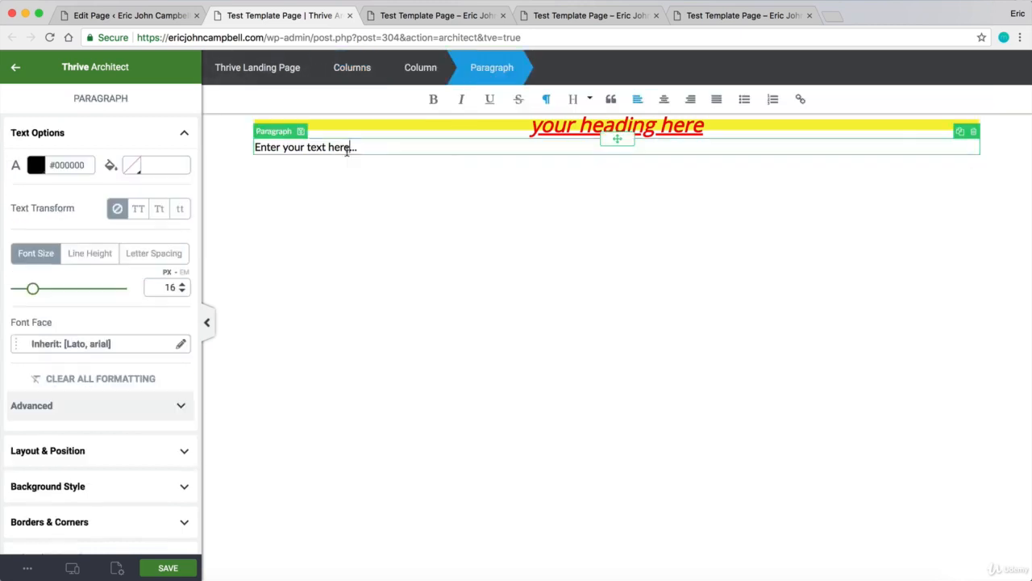
# Step: Move the paragraph and heading out below the Columns container and delete the emptied column
pyautogui.moveTo(614, 138); pyautogui.dragTo(604, 185)
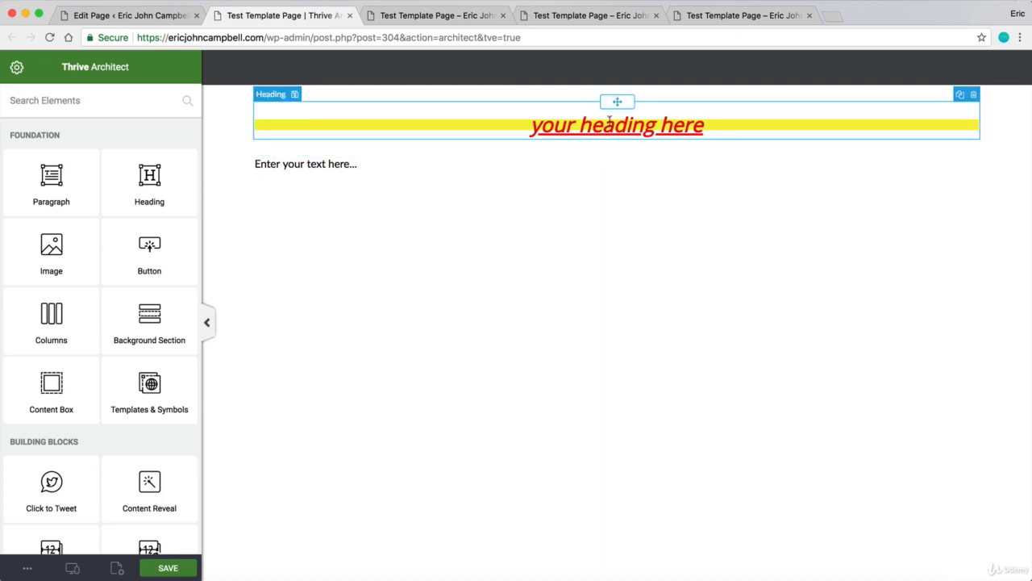
pyautogui.moveTo(621, 103); pyautogui.dragTo(451, 163)
pyautogui.moveTo(441, 161); pyautogui.dragTo(445, 161)
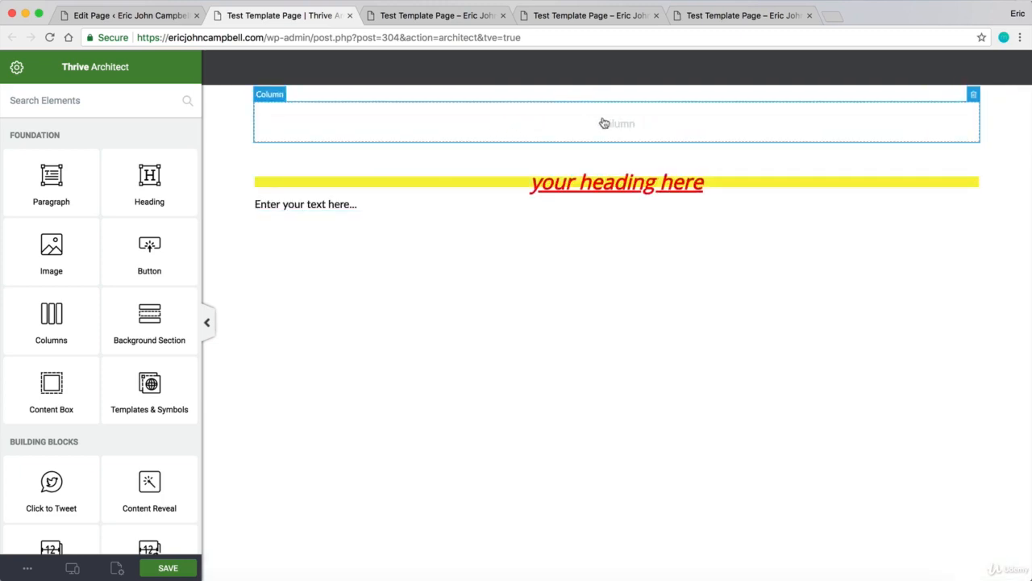
pyautogui.click(974, 94)
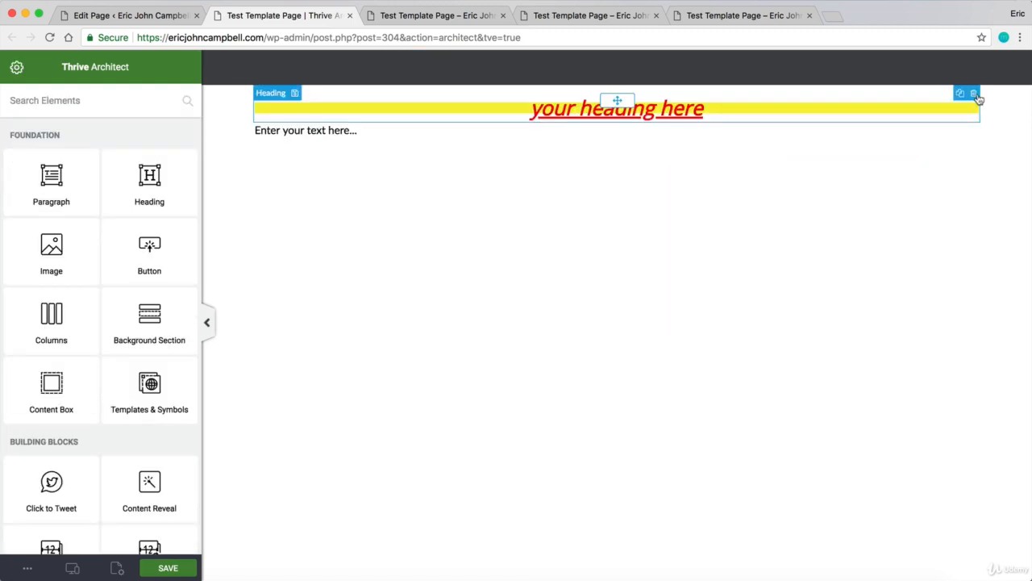
# Step: Review the paragraph element's text, font and styling options
pyautogui.click(325, 130)
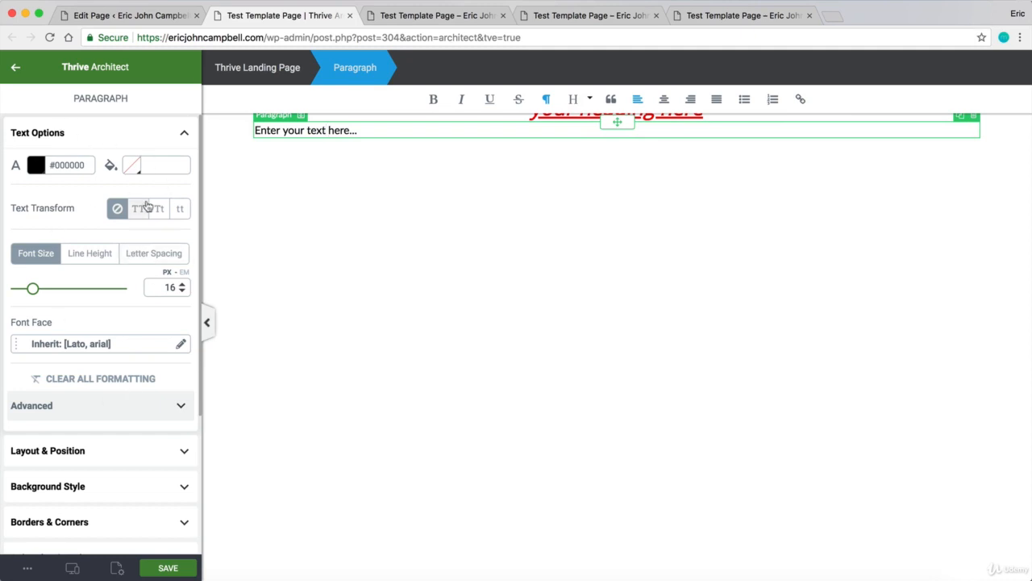
pyautogui.scroll(-5, 143, 234)
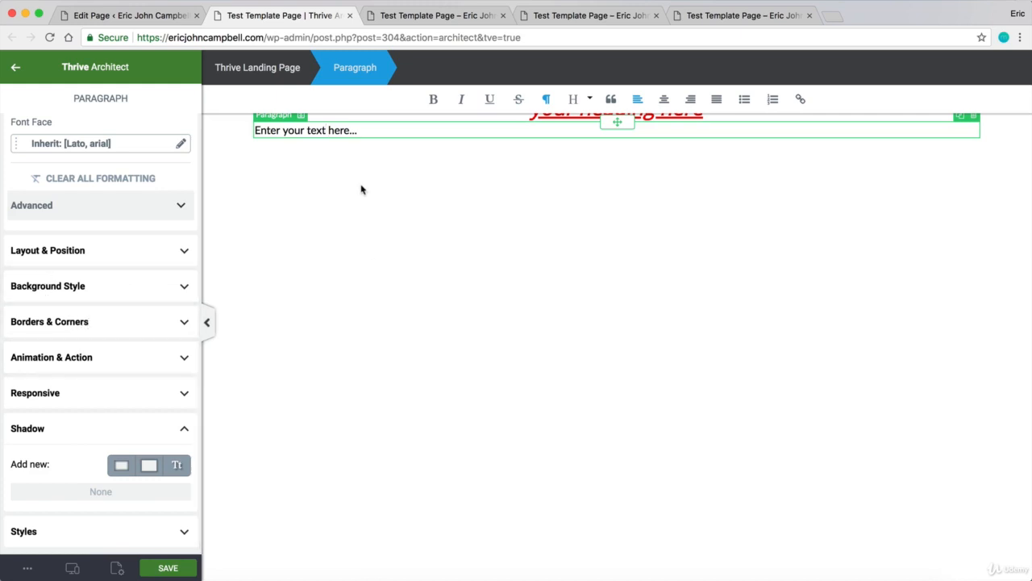
pyautogui.scroll(5, 131, 202)
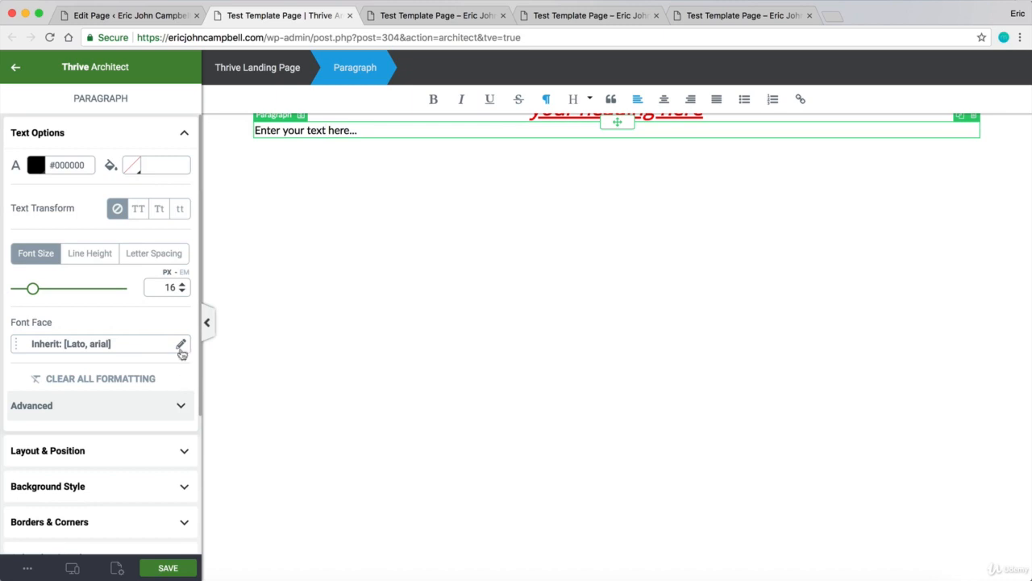
pyautogui.click(431, 276)
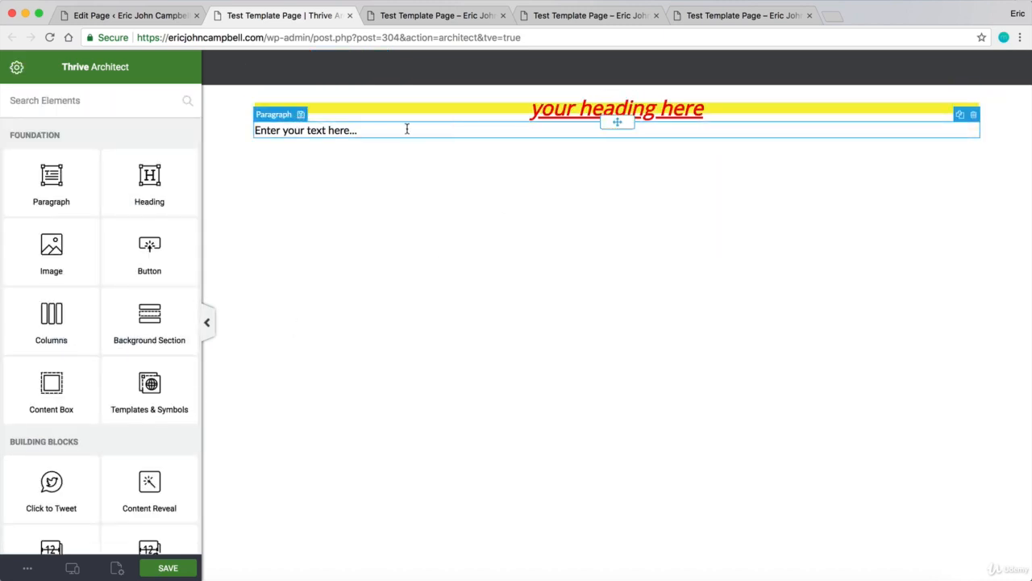
# Step: Add an Image element below the paragraph and insert Hero_Image_482px.png from the media library
pyautogui.moveTo(36, 266); pyautogui.dragTo(717, 143)
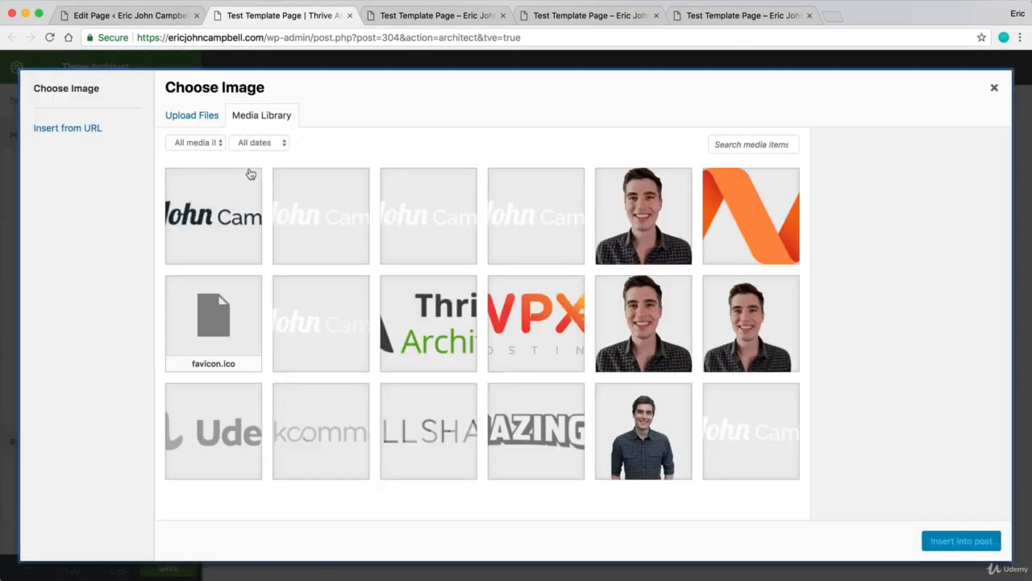
pyautogui.click(192, 115)
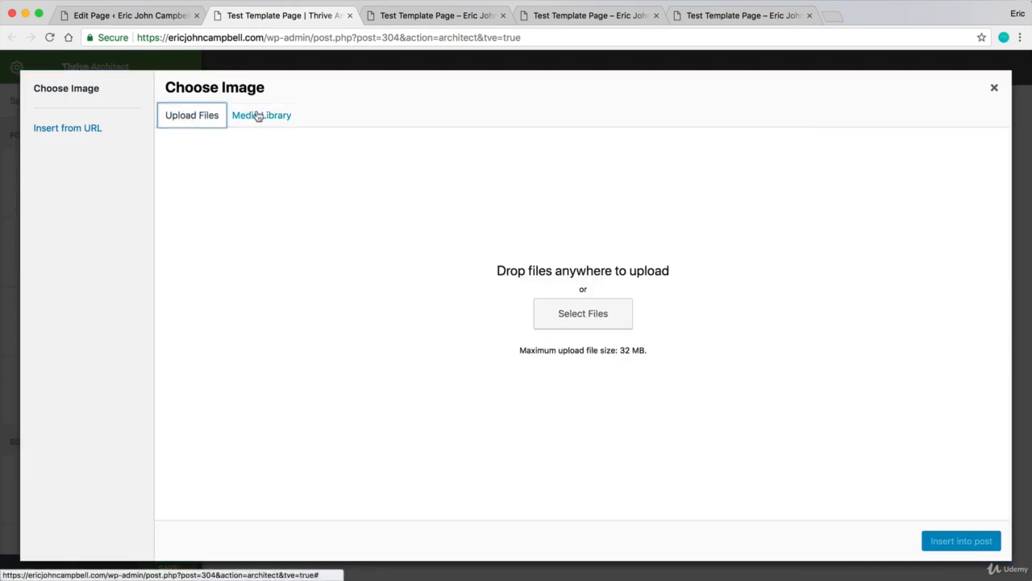
pyautogui.click(257, 115)
pyautogui.click(678, 252)
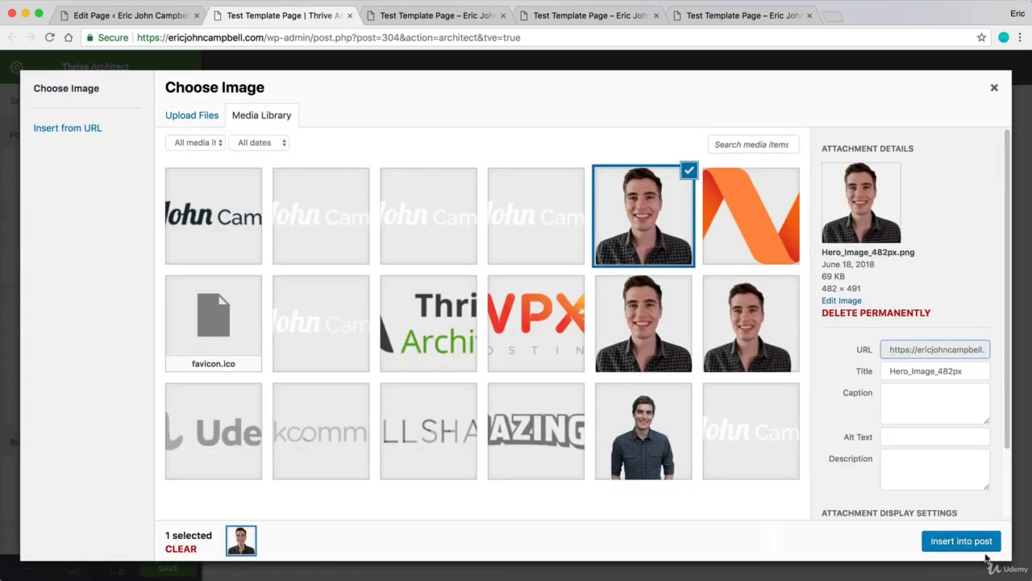
pyautogui.click(978, 550)
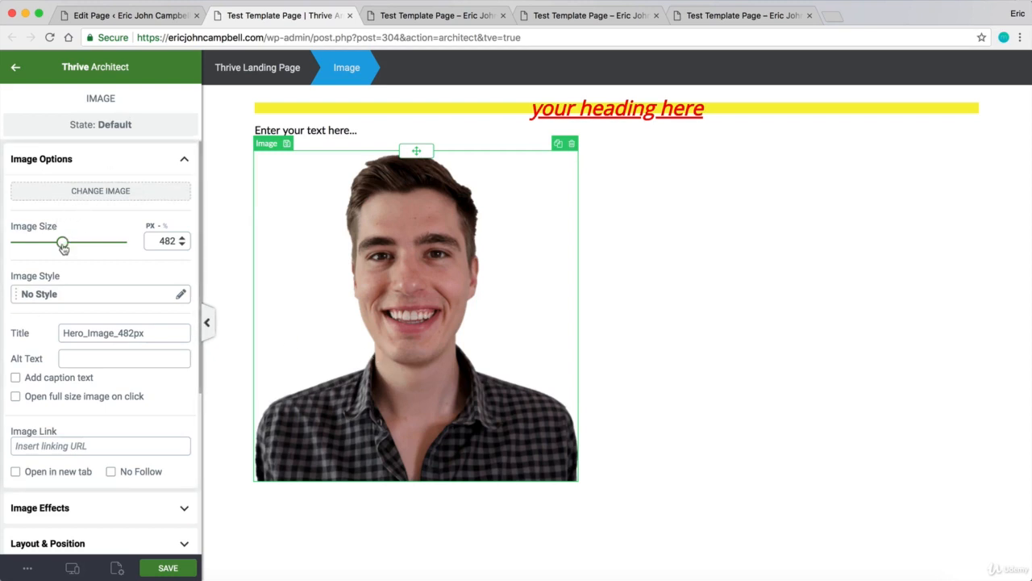
# Step: Resize the image to 461 px and preview the Dark Frame and Framed image styles without applying either
pyautogui.moveTo(63, 242)
pyautogui.mouseDown()
pyautogui.moveTo(40, 245)
pyautogui.moveTo(60, 243)
pyautogui.mouseUp()
pyautogui.click(94, 295)
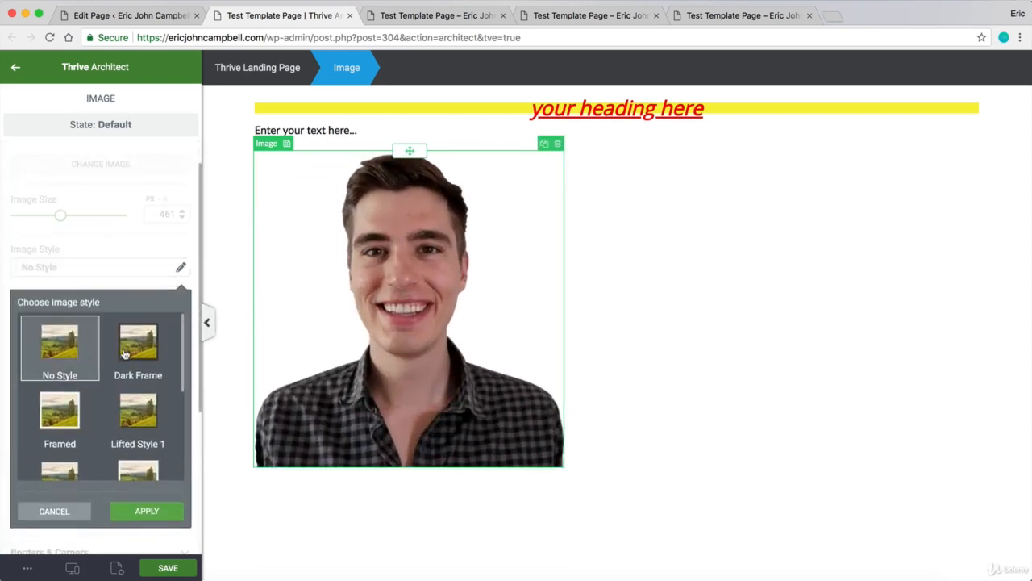
pyautogui.click(138, 347)
pyautogui.click(60, 415)
pyautogui.click(86, 508)
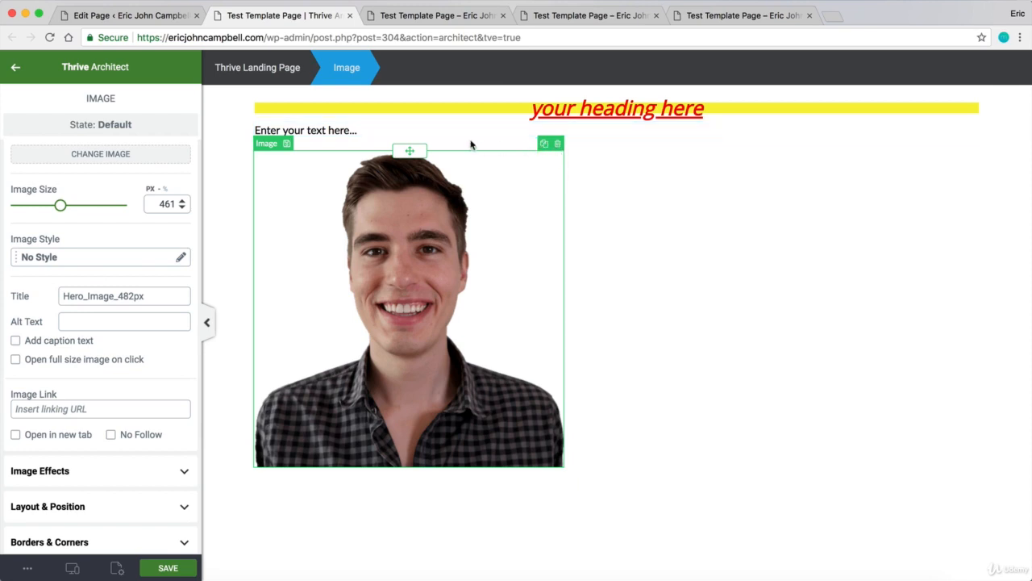
pyautogui.click(659, 262)
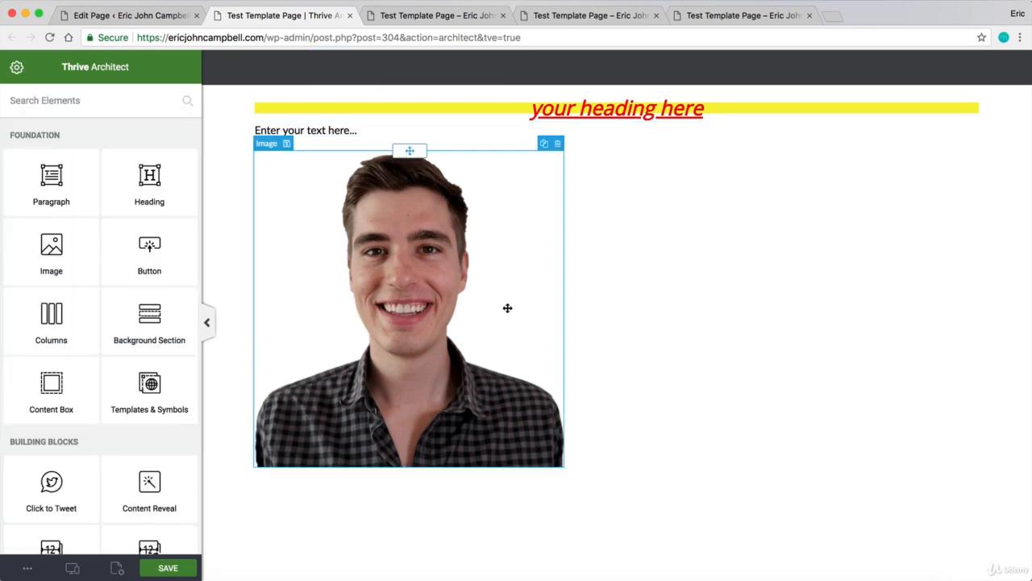
pyautogui.click(455, 353)
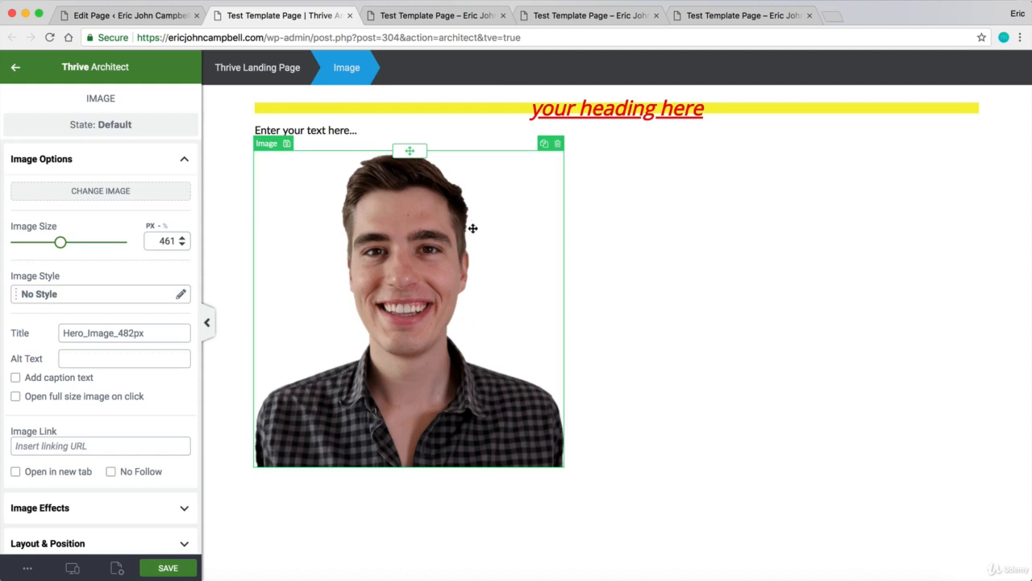
pyautogui.click(623, 297)
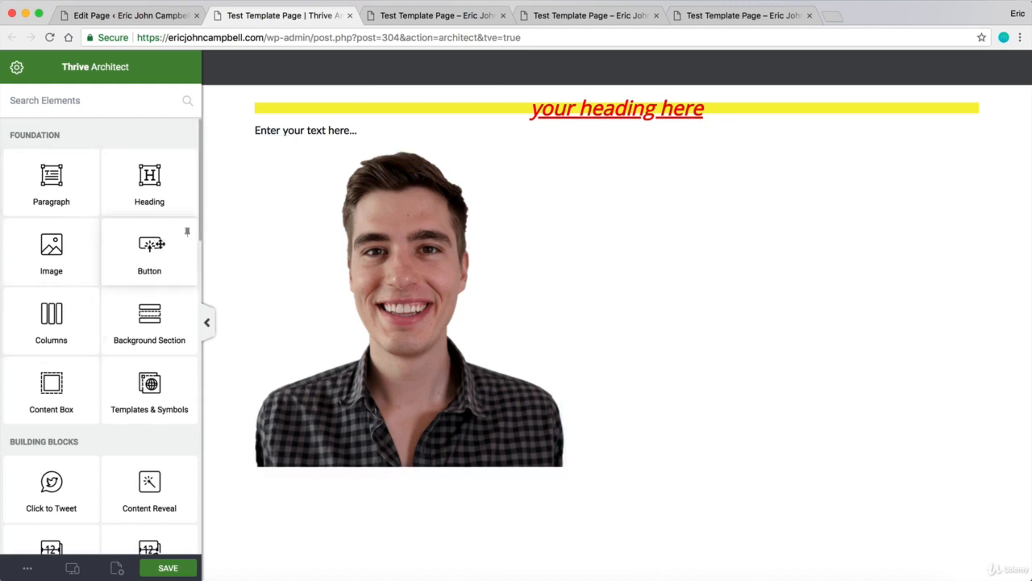
# Step: Add a Button element below the image, set its size to L and align it left
pyautogui.moveTo(151, 246)
pyautogui.mouseDown()
pyautogui.moveTo(605, 312)
pyautogui.moveTo(458, 510)
pyautogui.moveTo(559, 411)
pyautogui.moveTo(457, 489)
pyautogui.mouseUp()
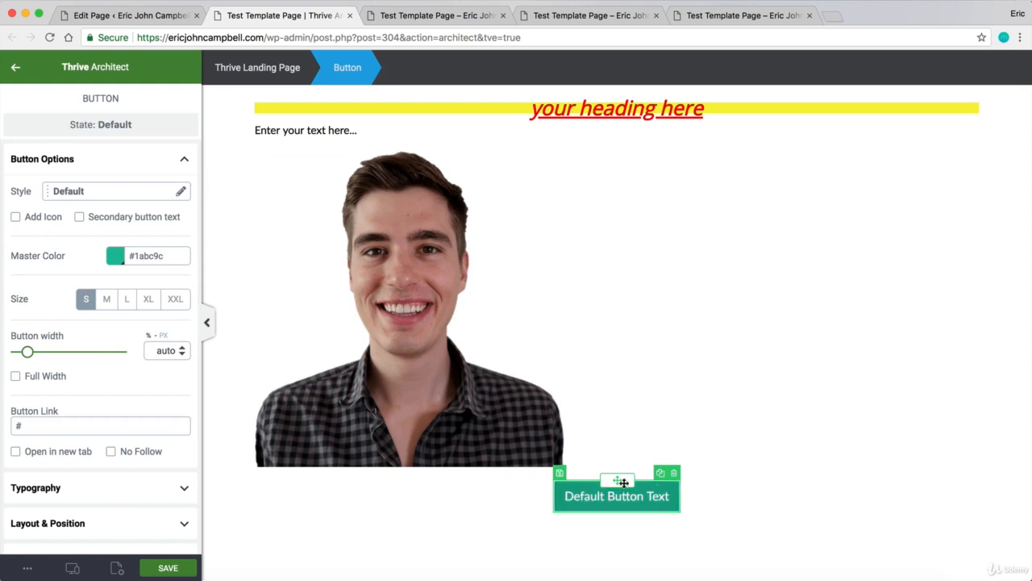
pyautogui.click(127, 298)
pyautogui.scroll(-3, 121, 363)
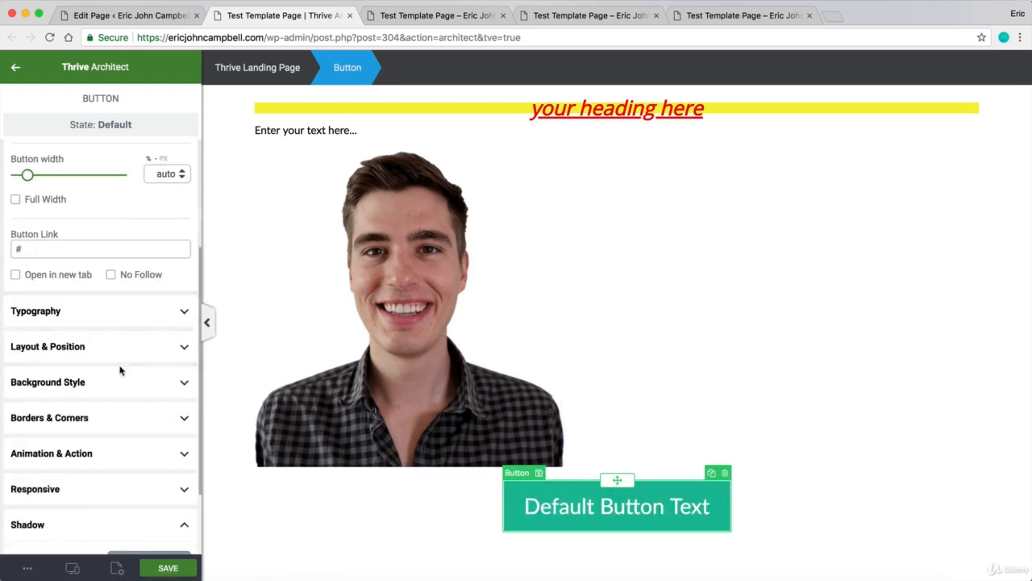
pyautogui.scroll(-2, 121, 379)
pyautogui.click(146, 280)
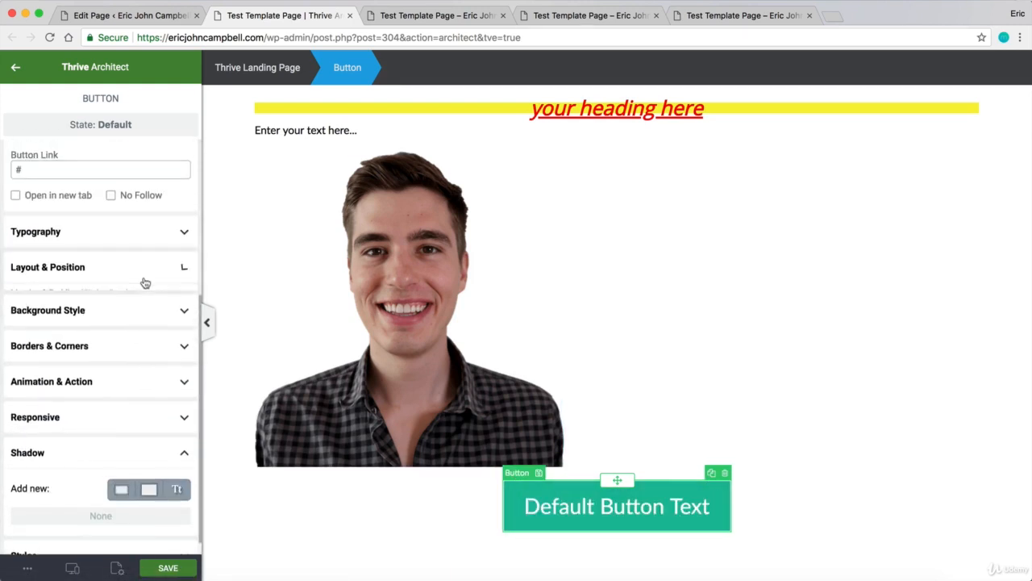
pyautogui.click(138, 424)
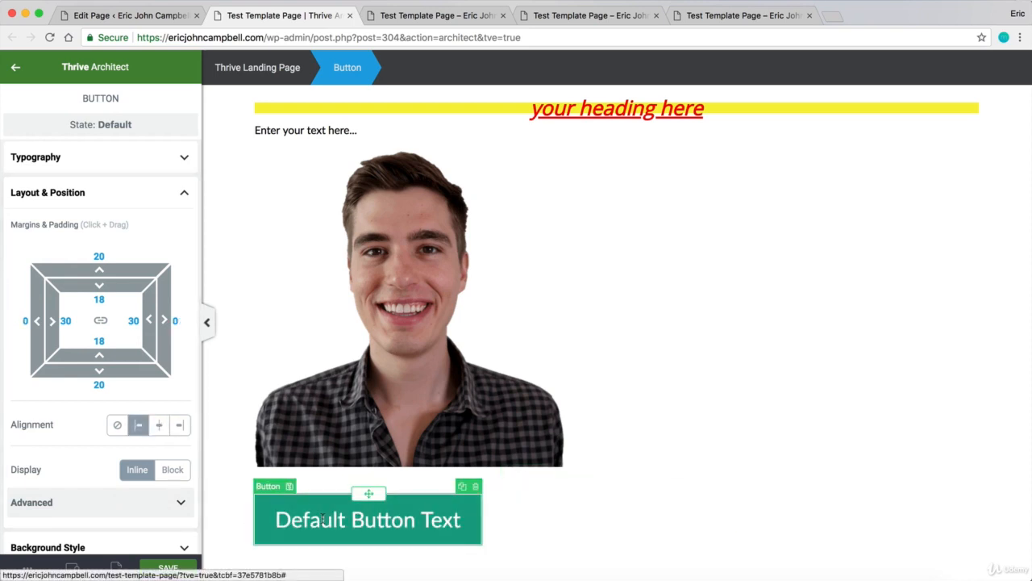
pyautogui.click(811, 310)
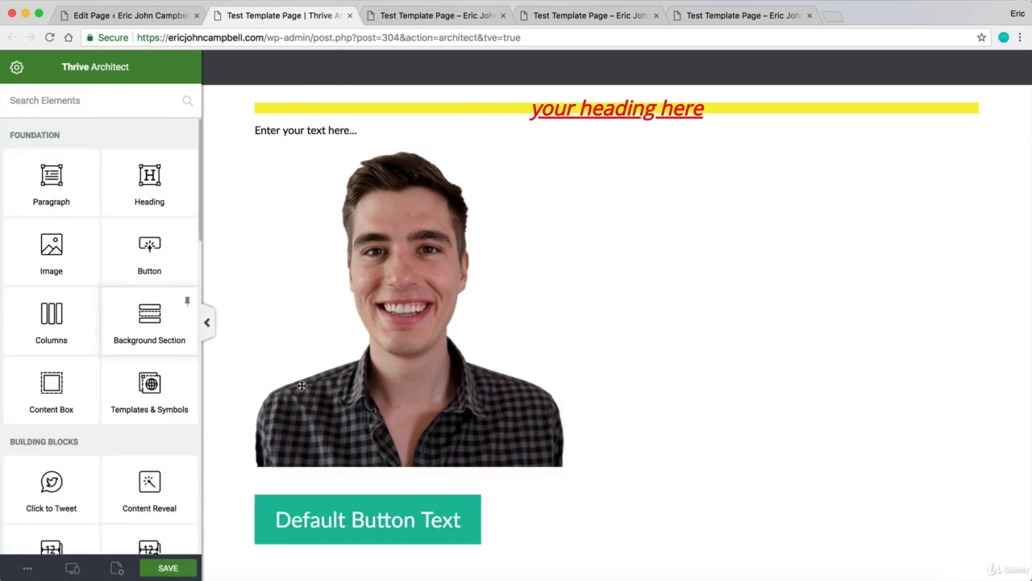
# Step: Review the button's link field and its layout, background, border, animation and shadow options
pyautogui.click(292, 496)
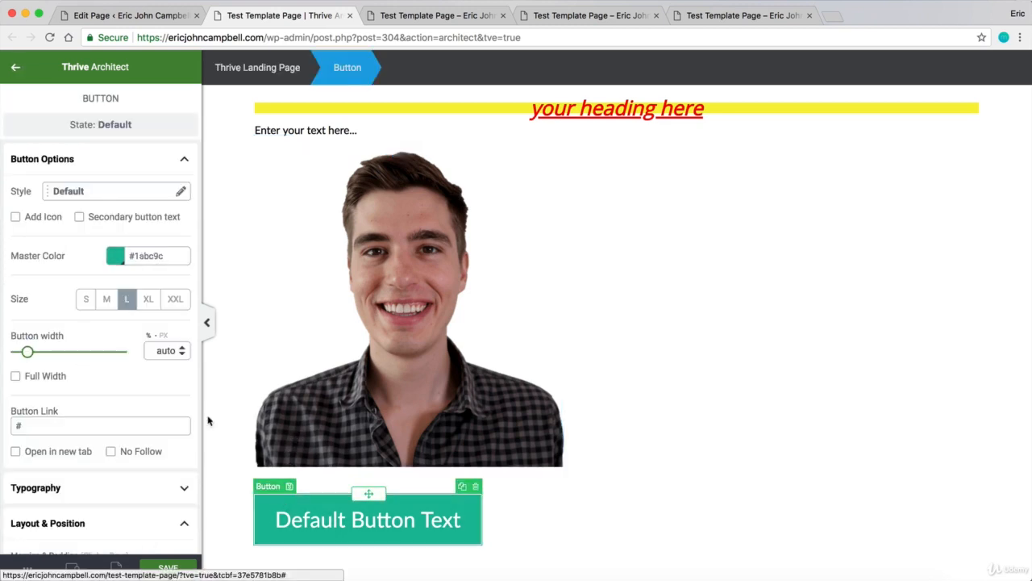
pyautogui.scroll(-3, 120, 371)
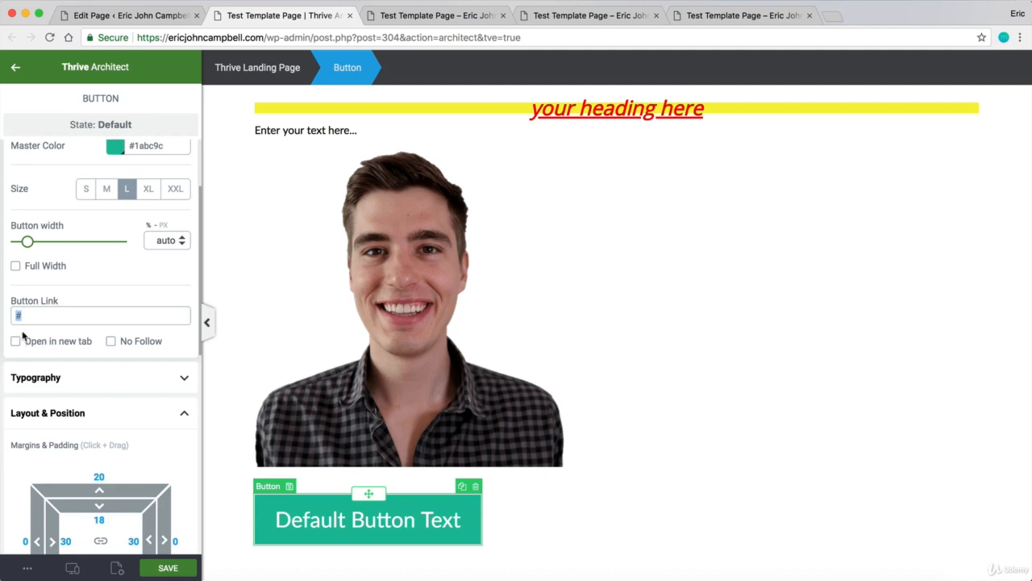
pyautogui.scroll(-5, 32, 331)
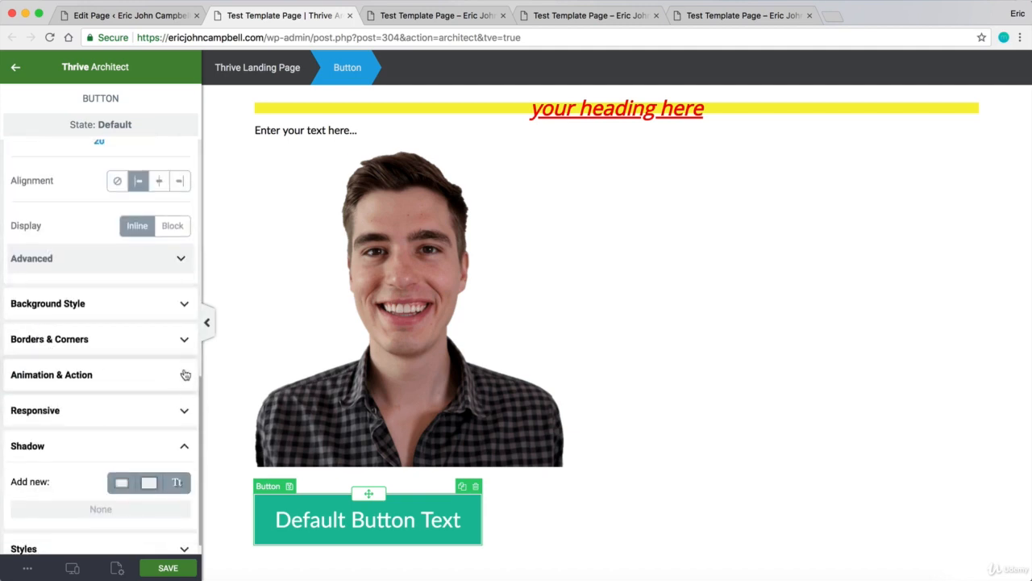
# Step: Delete the image and the button from the page
pyautogui.click(564, 515)
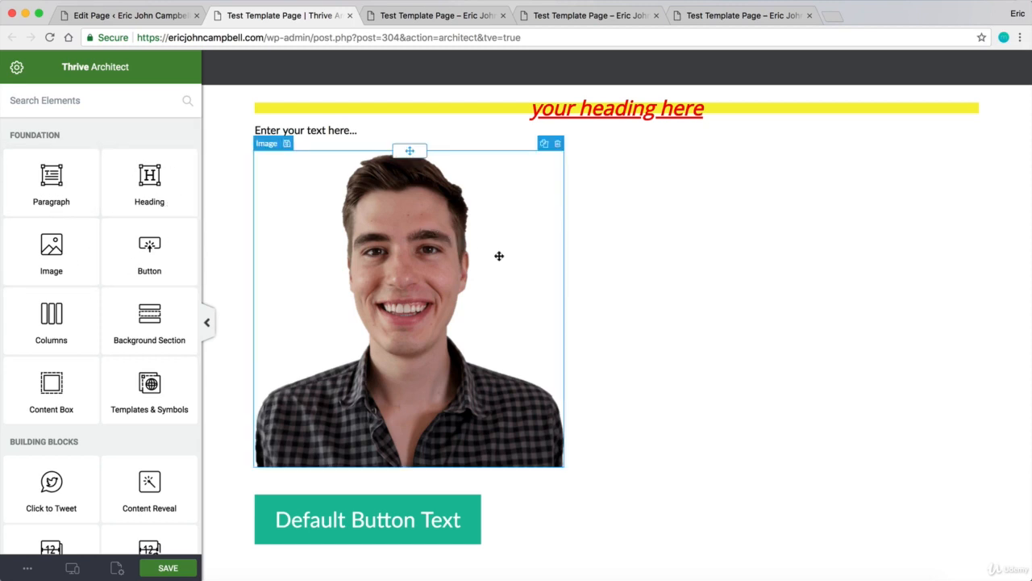
pyautogui.click(559, 145)
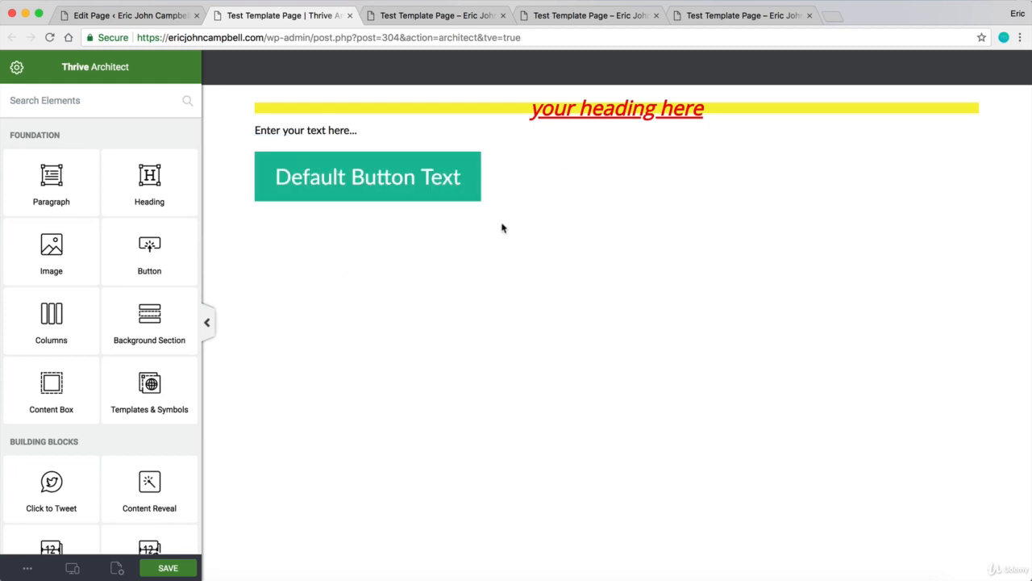
pyautogui.click(476, 143)
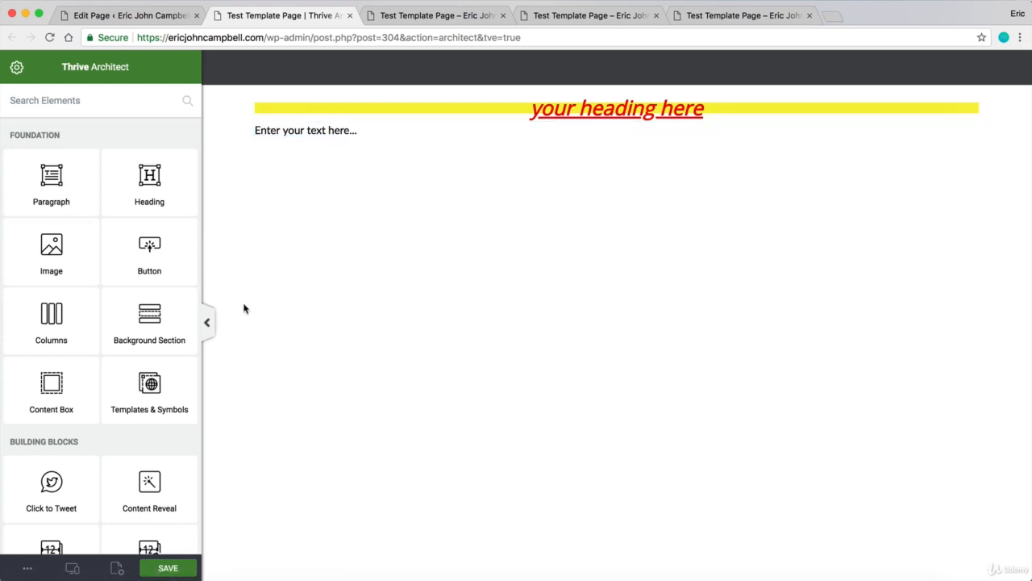
# Step: Add a Background Section above the heading and move the heading and paragraph into it
pyautogui.moveTo(152, 320); pyautogui.dragTo(517, 85)
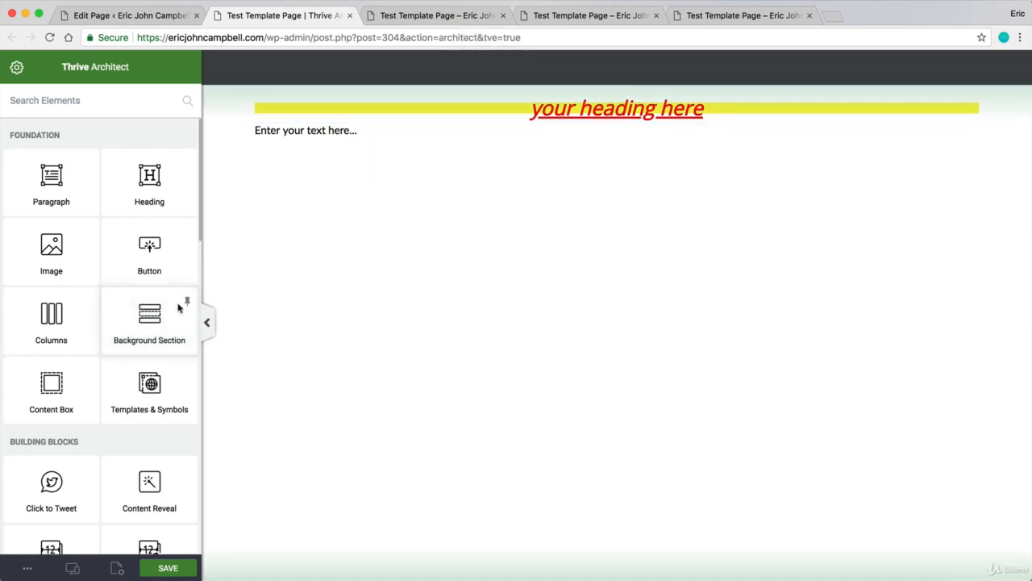
pyautogui.moveTo(184, 302); pyautogui.dragTo(519, 93)
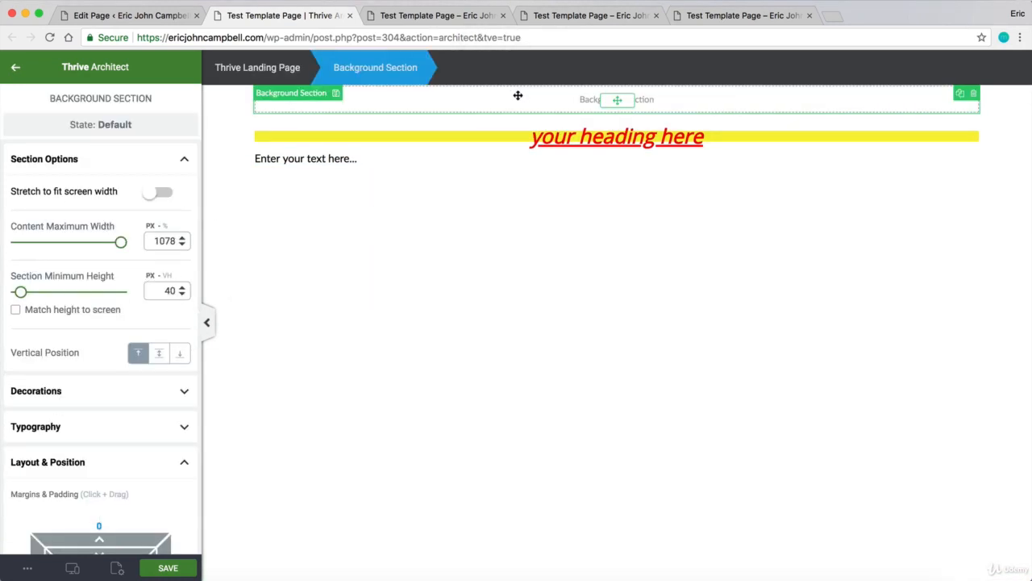
pyautogui.click(512, 138)
pyautogui.moveTo(619, 164); pyautogui.dragTo(618, 102)
pyautogui.click(354, 131)
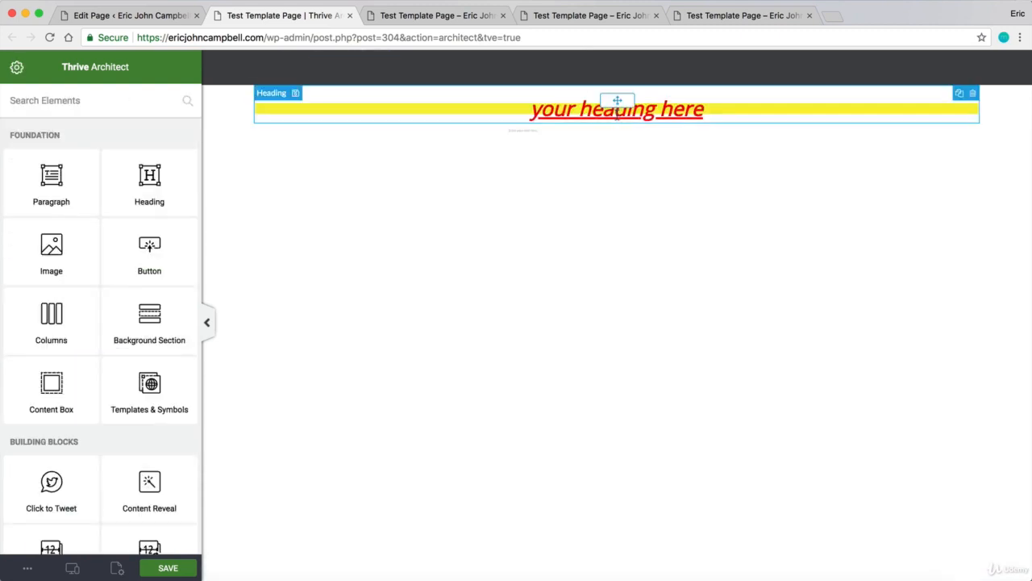
# Step: Select the Background Section holding the heading and paragraph and set its background colour to #2ae7c2
pyautogui.click(600, 119)
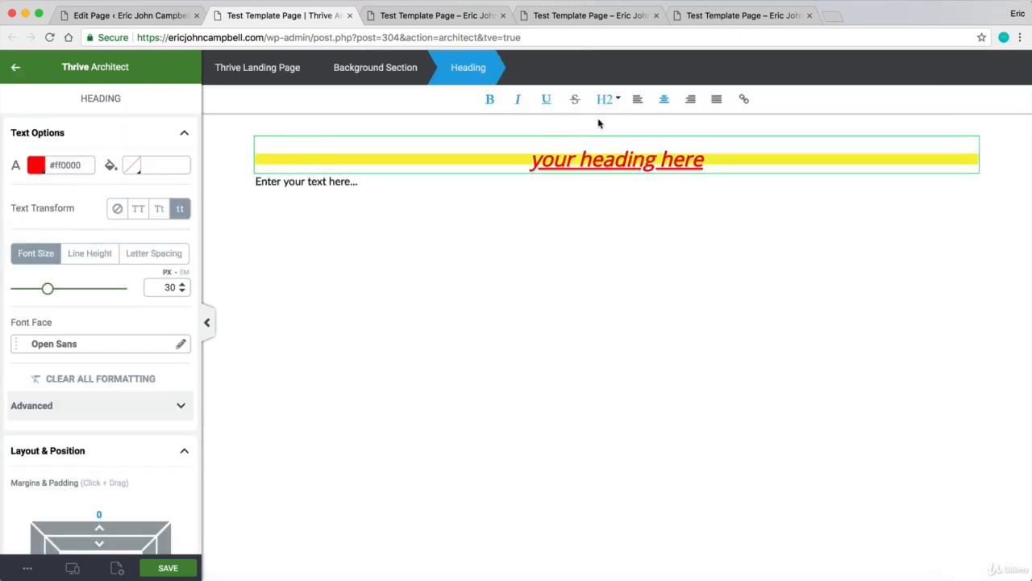
pyautogui.click(413, 73)
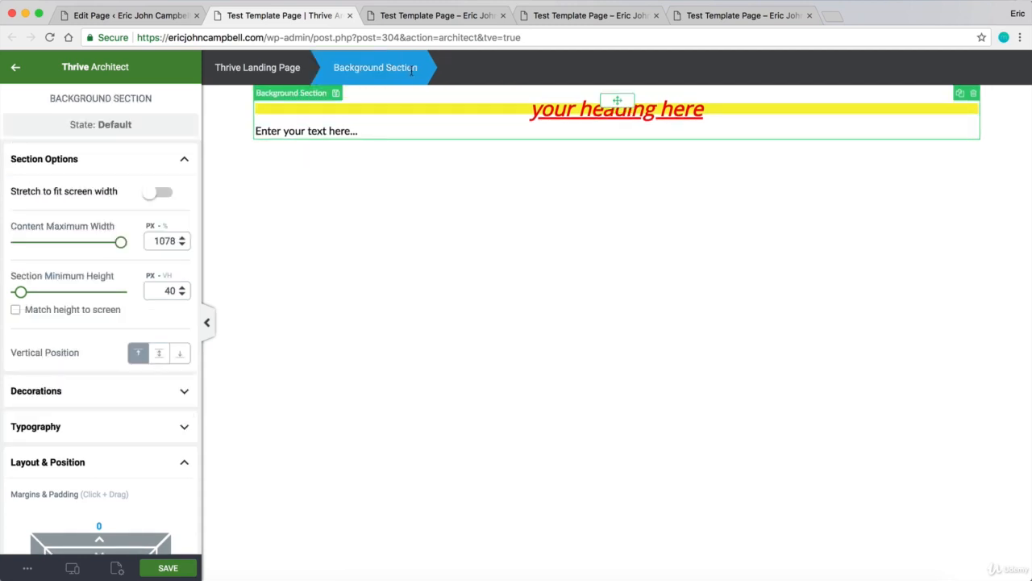
pyautogui.scroll(-5, 108, 355)
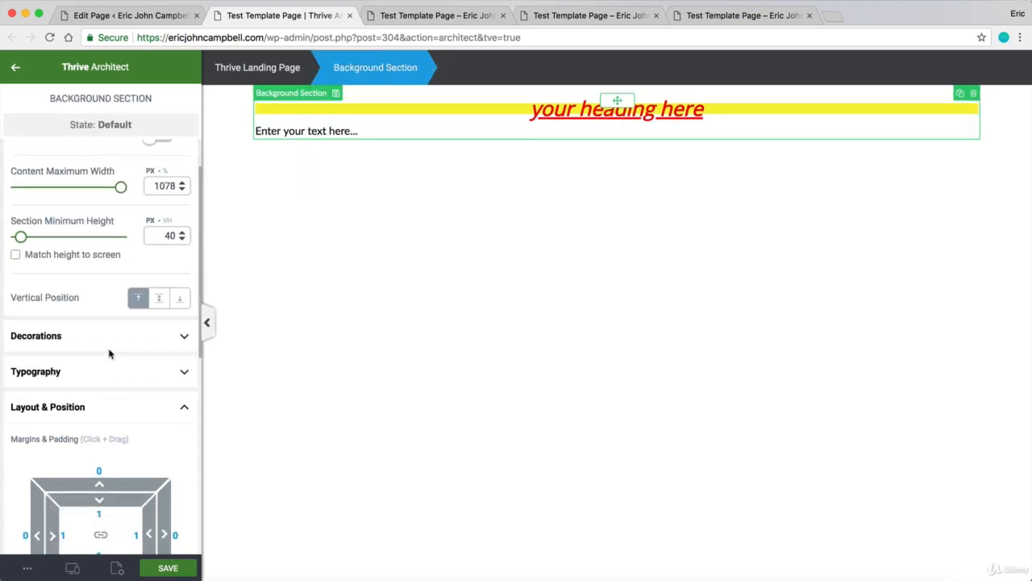
pyautogui.scroll(-1, 96, 374)
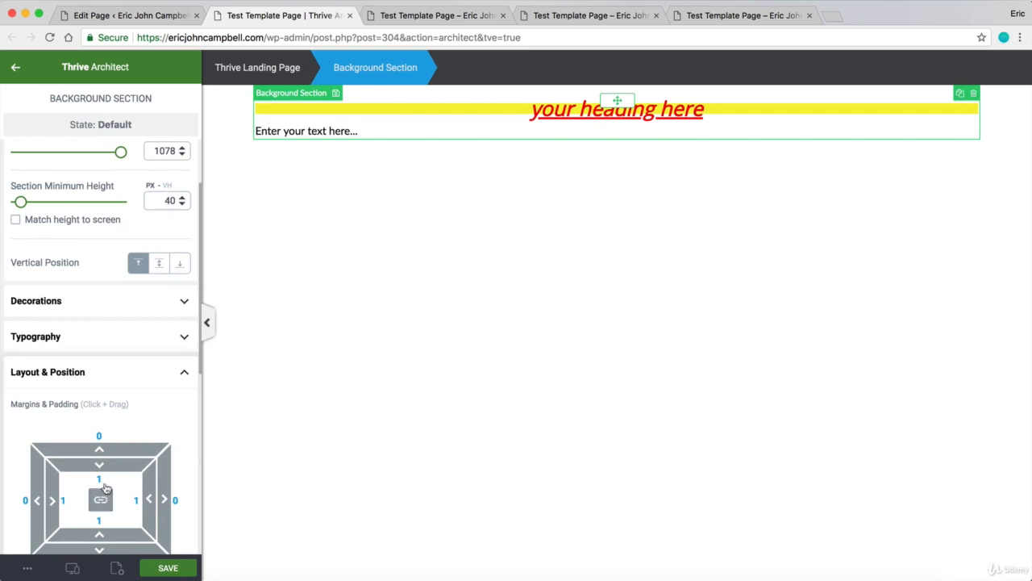
pyautogui.scroll(-5, 105, 480)
pyautogui.click(130, 424)
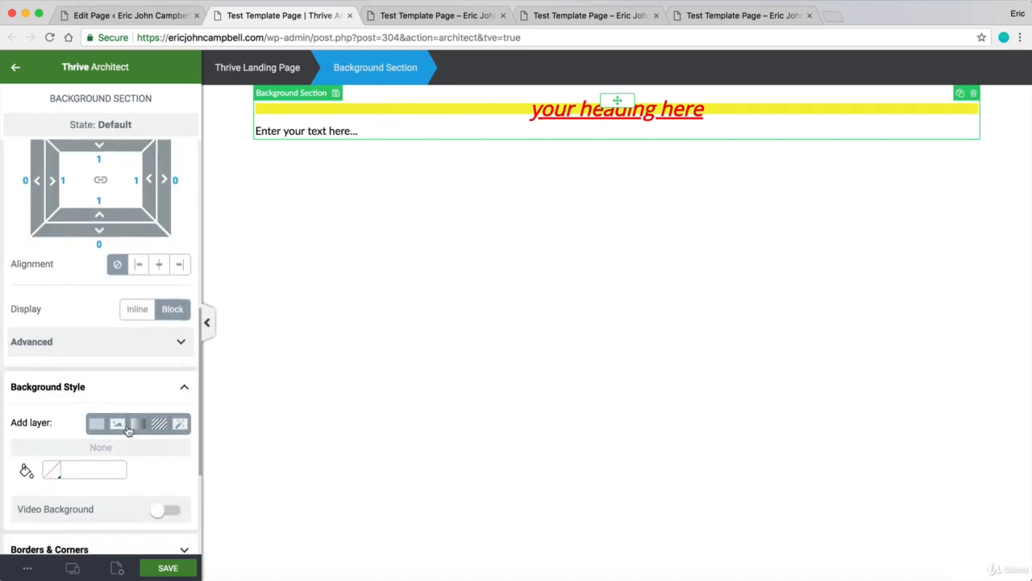
pyautogui.click(54, 466)
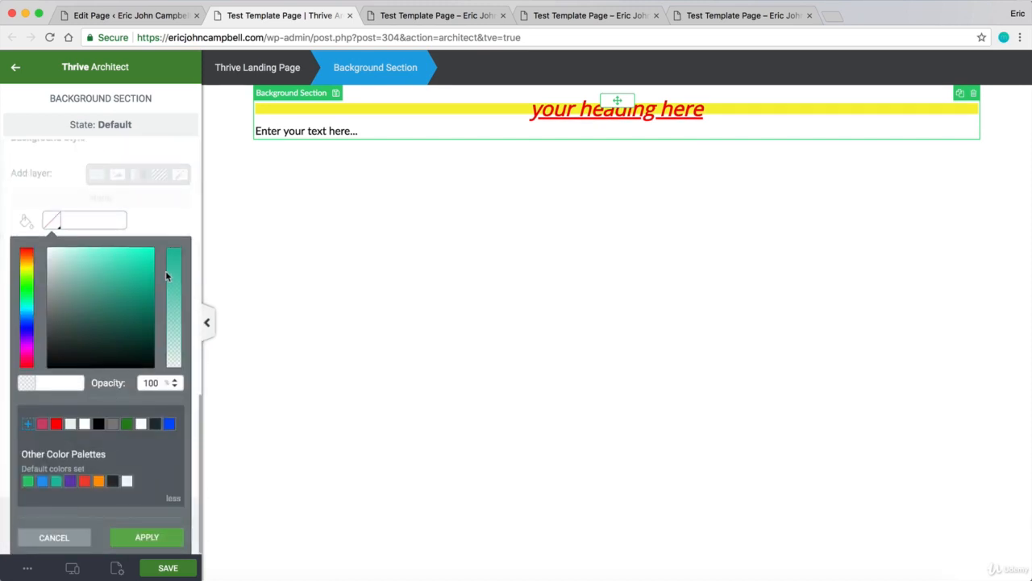
pyautogui.click(135, 261)
pyautogui.click(161, 537)
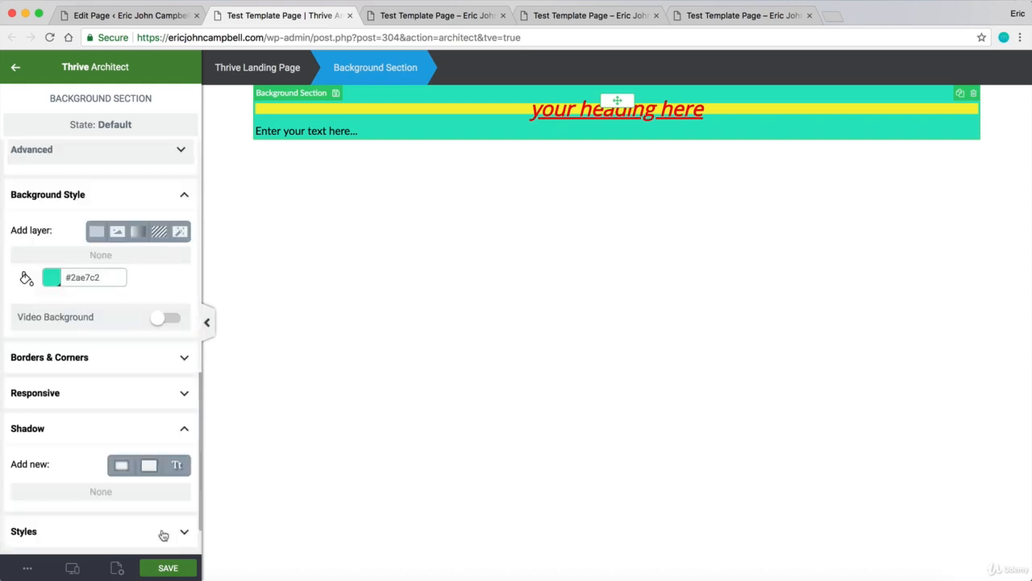
# Step: Stretch the background section to fit the screen width and set its content maximum width to 1180 px
pyautogui.scroll(10, 121, 331)
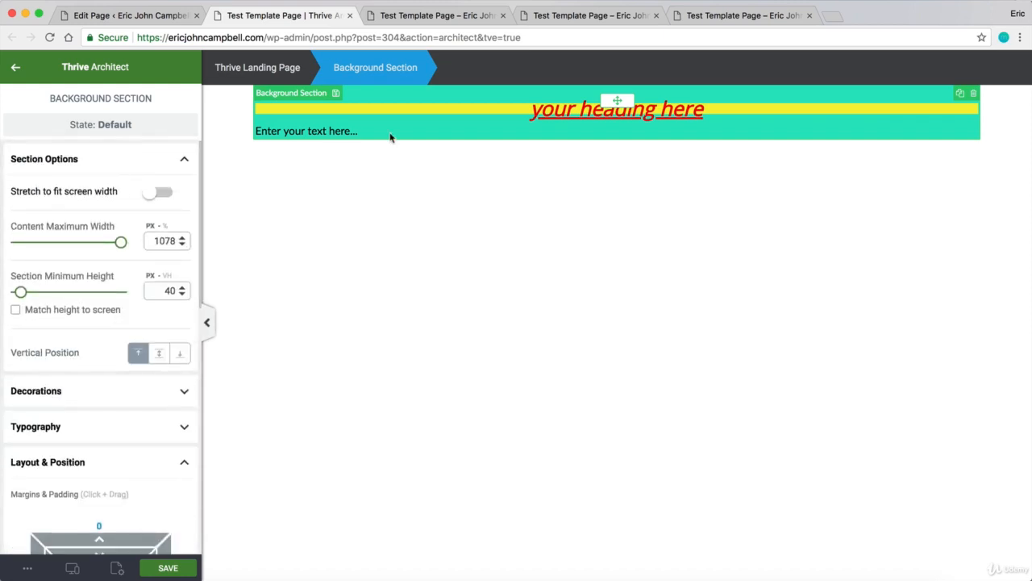
pyautogui.click(155, 193)
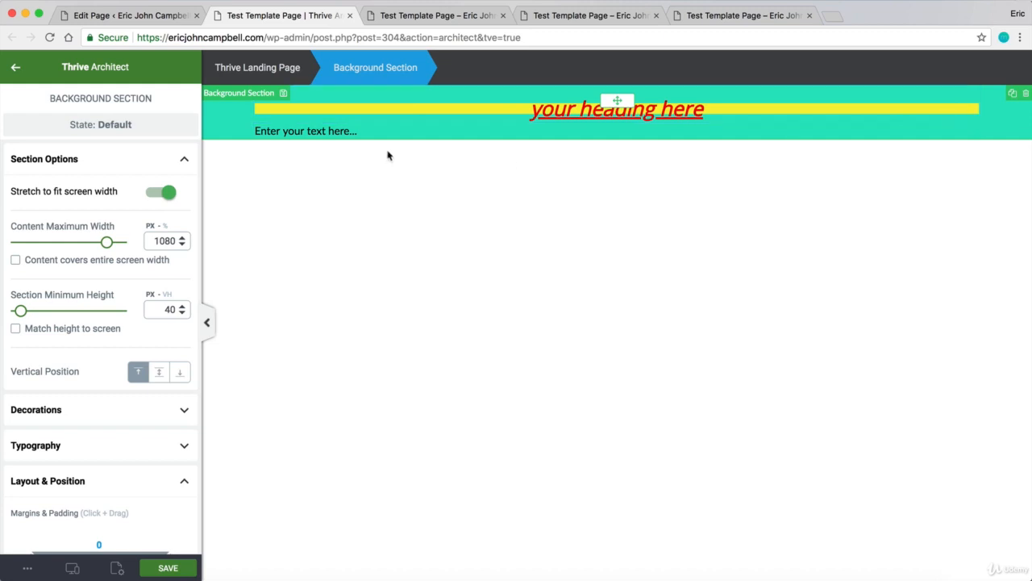
pyautogui.moveTo(107, 242)
pyautogui.mouseDown()
pyautogui.moveTo(83, 240)
pyautogui.moveTo(131, 247)
pyautogui.moveTo(116, 249)
pyautogui.mouseUp()
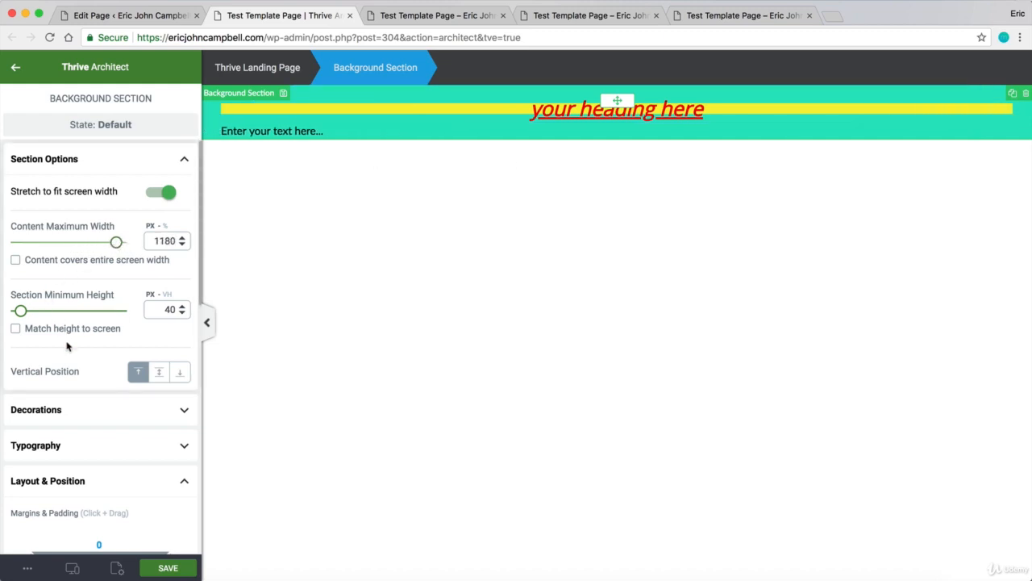
# Step: Set the background section's top margin to 49 and its top padding to 0
pyautogui.scroll(-1, 66, 352)
pyautogui.scroll(-5, 83, 280)
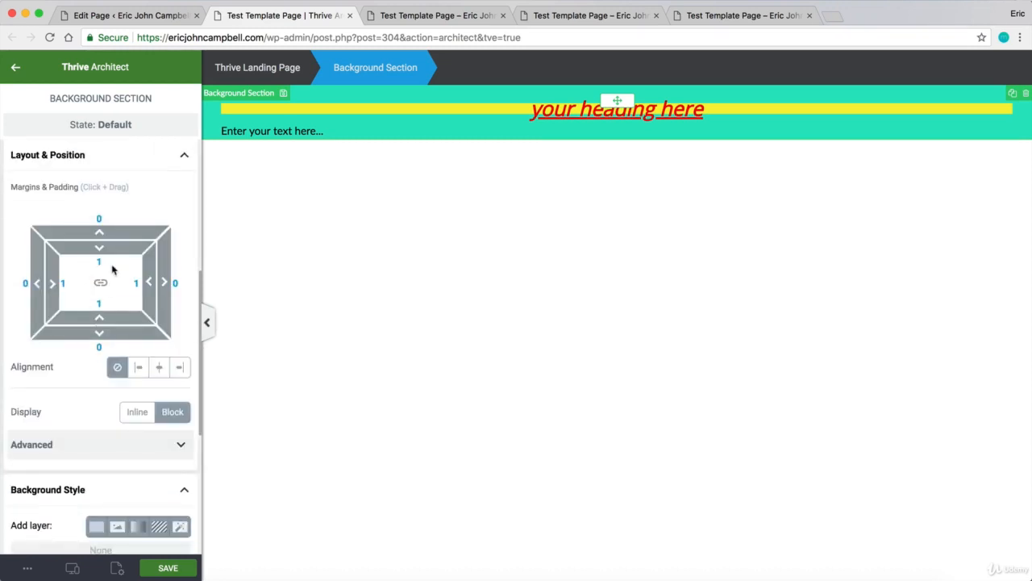
pyautogui.moveTo(102, 233)
pyautogui.mouseDown()
pyautogui.moveTo(85, 269)
pyautogui.moveTo(92, 375)
pyautogui.moveTo(93, 233)
pyautogui.mouseUp()
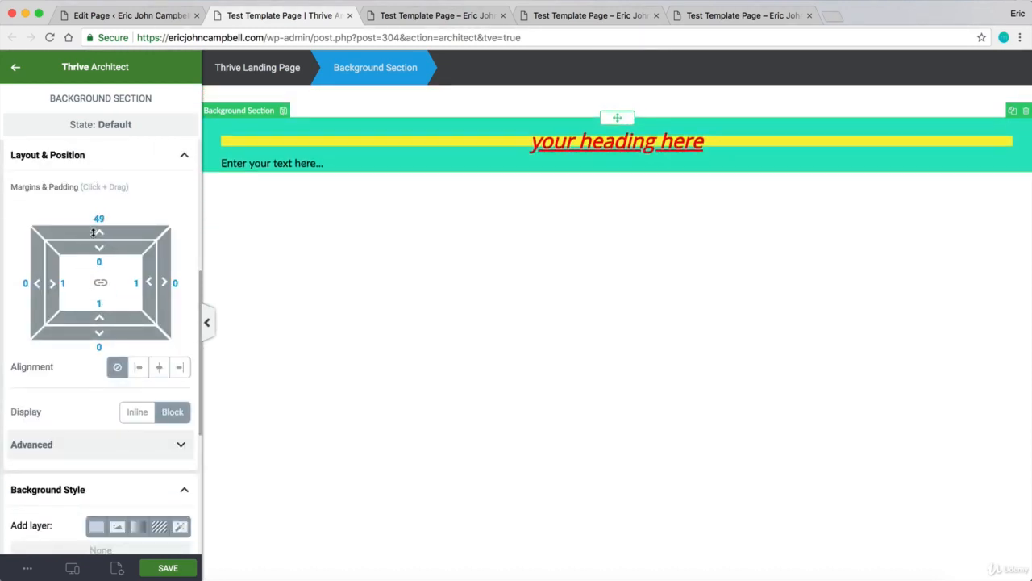
# Step: Delete the background section along with its heading and paragraph, and add a new empty Background Section to the page
pyautogui.click(1027, 114)
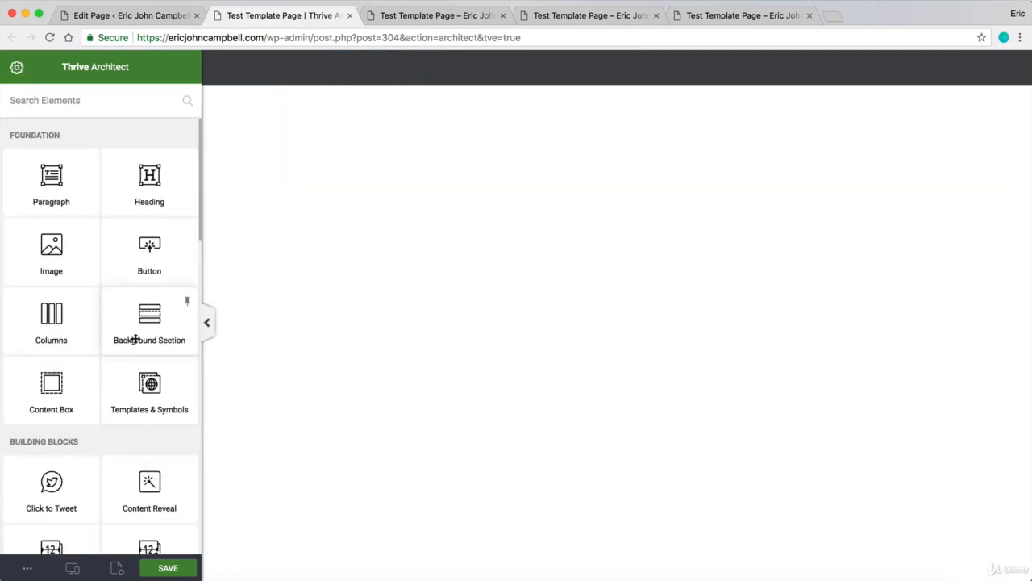
pyautogui.moveTo(196, 331); pyautogui.dragTo(78, 442)
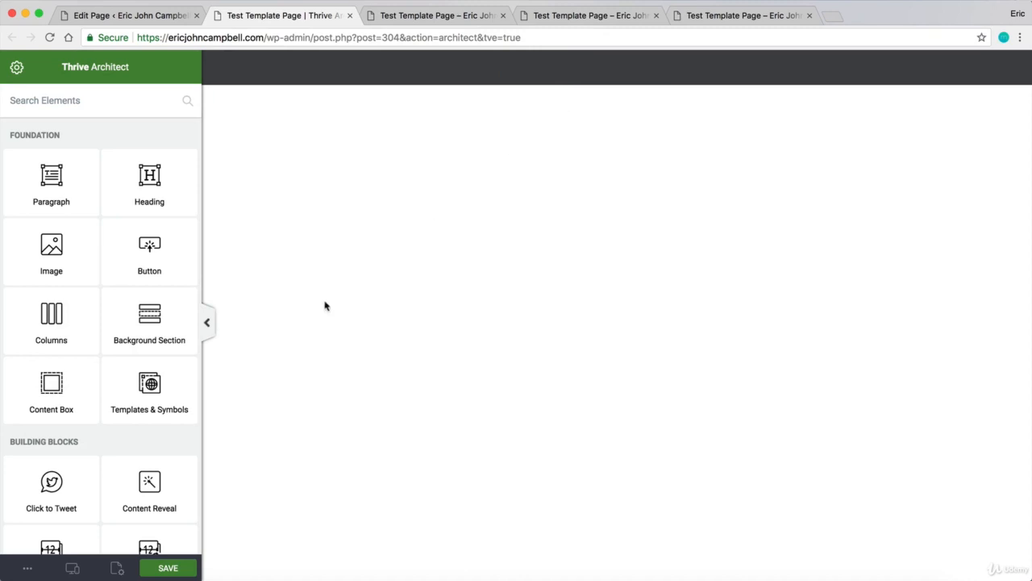
pyautogui.moveTo(150, 321); pyautogui.dragTo(521, 95)
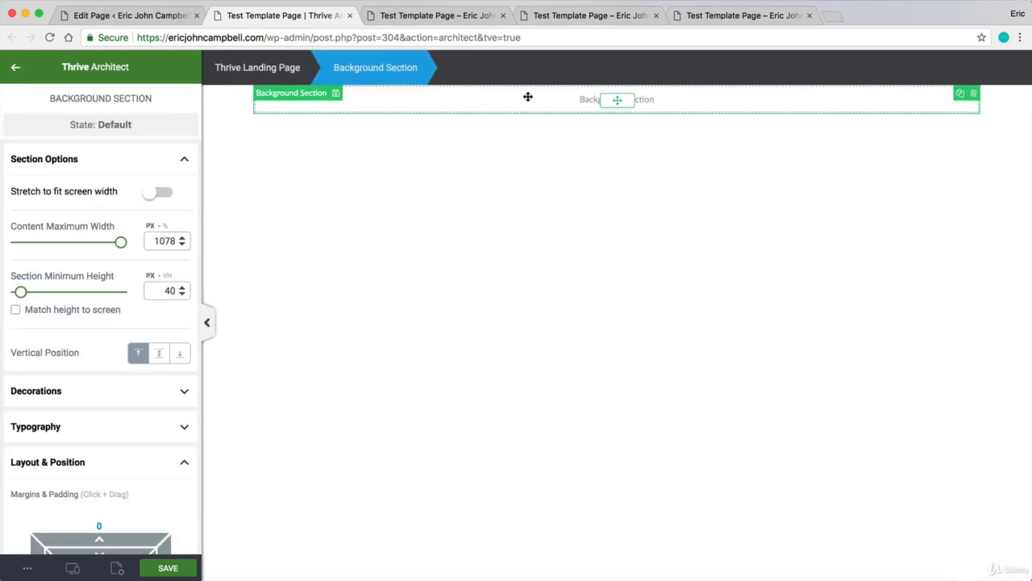
pyautogui.scroll(-10, 89, 363)
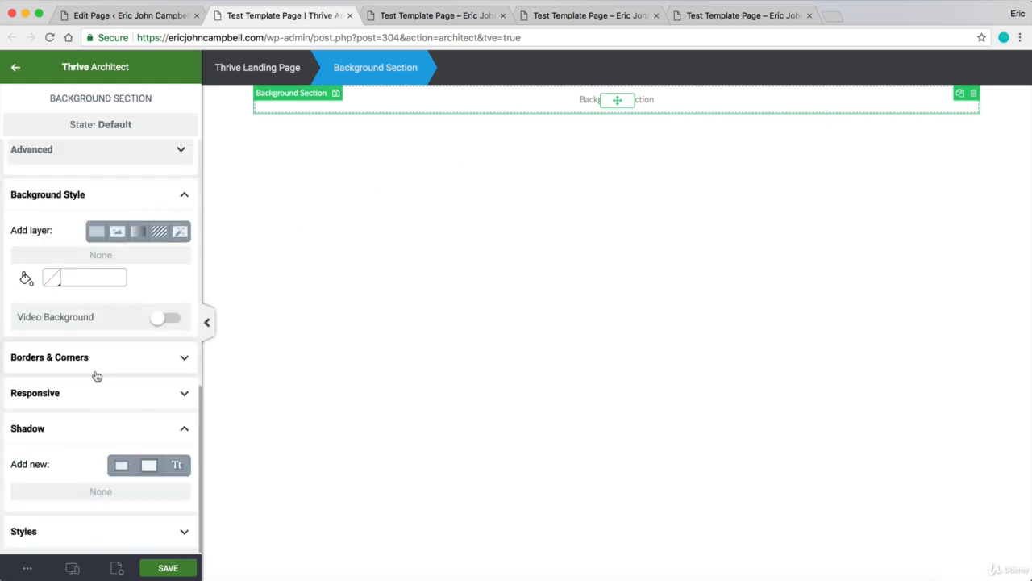
# Step: Set the empty background section's colour to #ff0000 and stretch it to fit the screen width
pyautogui.click(51, 278)
pyautogui.click(56, 423)
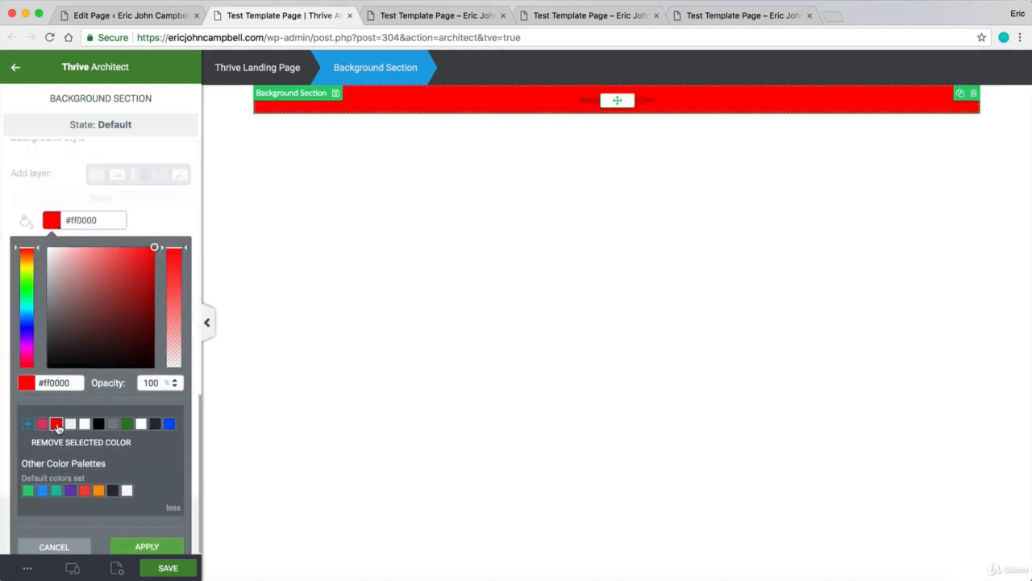
pyautogui.click(117, 542)
pyautogui.scroll(10, 121, 404)
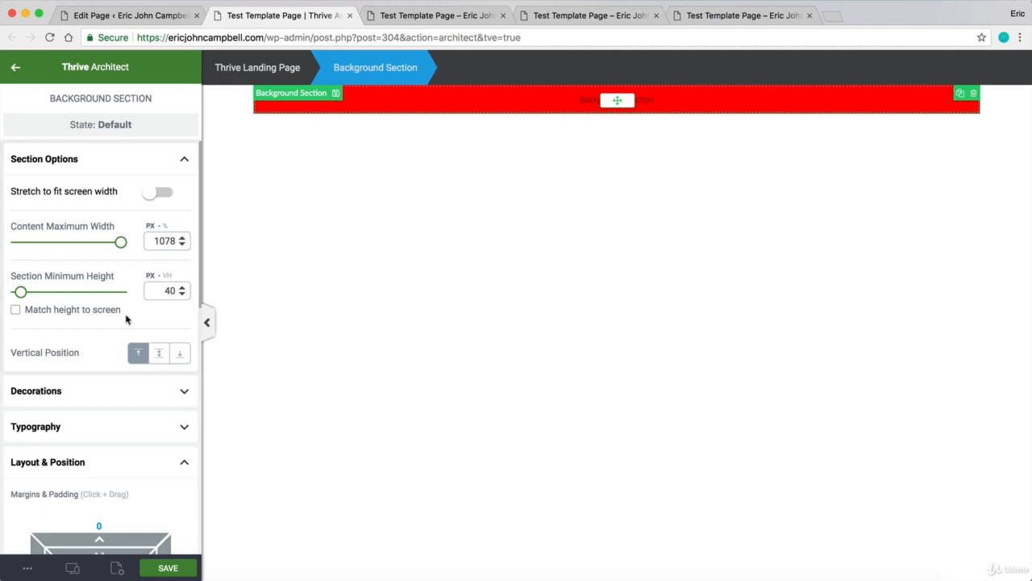
pyautogui.click(153, 195)
pyautogui.click(314, 228)
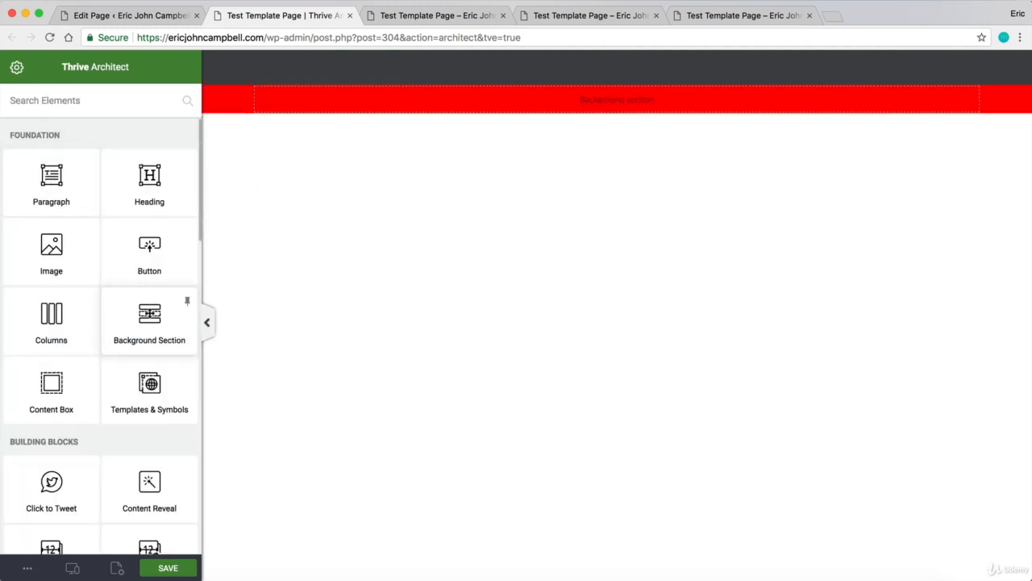
# Step: Add a second Background Section below the red one, coloured #26831a and stretched to fit the screen width
pyautogui.moveTo(150, 319); pyautogui.dragTo(572, 114)
pyautogui.scroll(-1, 103, 248)
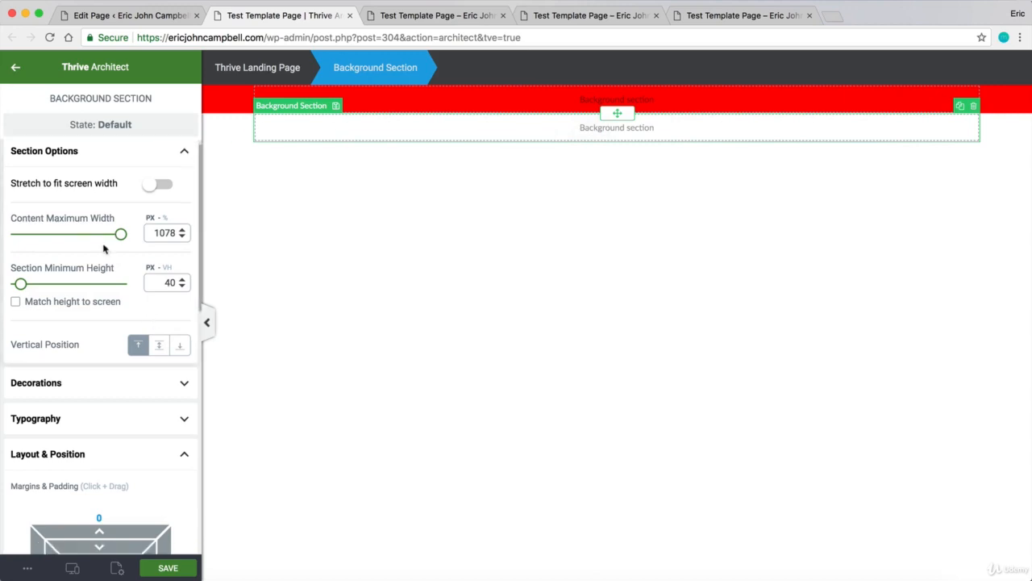
pyautogui.scroll(-5, 103, 248)
pyautogui.click(50, 337)
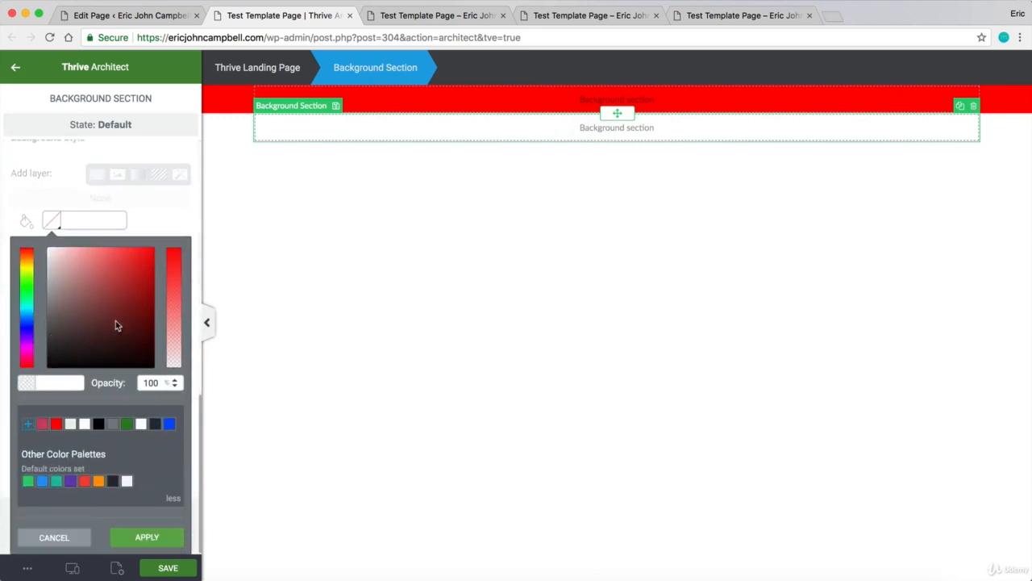
pyautogui.click(126, 424)
pyautogui.click(128, 539)
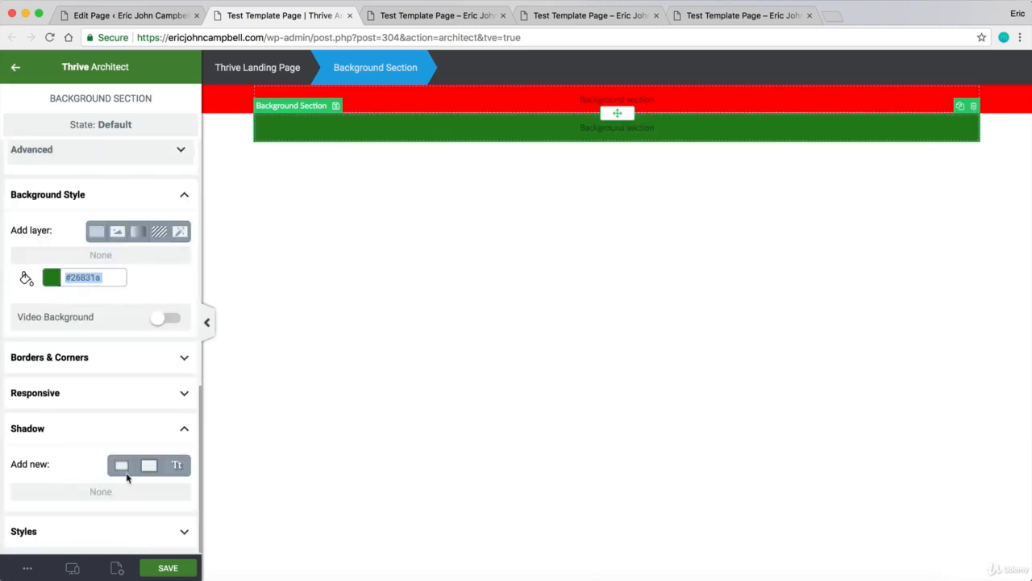
pyautogui.scroll(5, 113, 219)
pyautogui.click(160, 191)
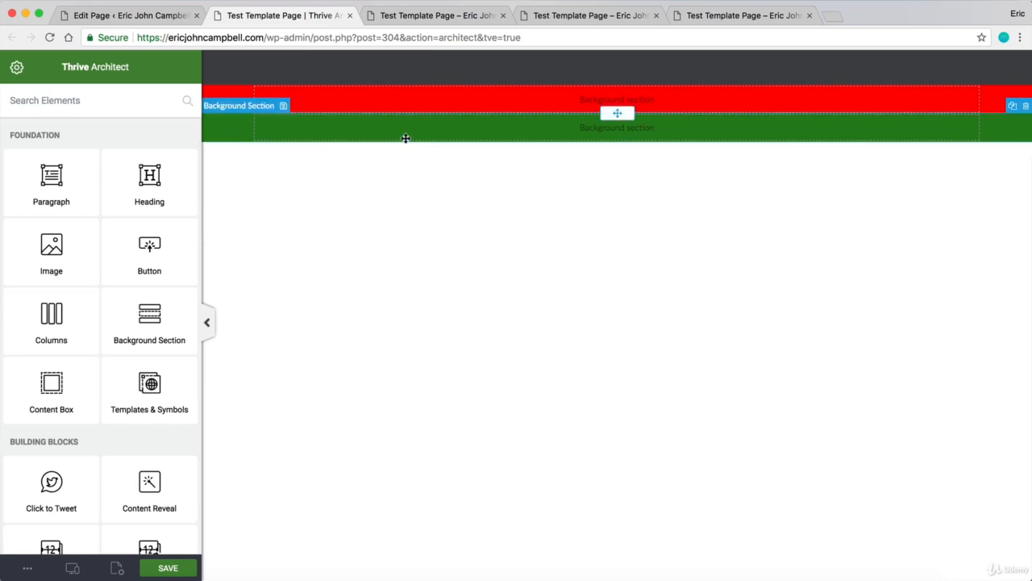
# Step: Add a Columns element with three equal 1/3 columns inside the green background section
pyautogui.moveTo(50, 318); pyautogui.dragTo(636, 132)
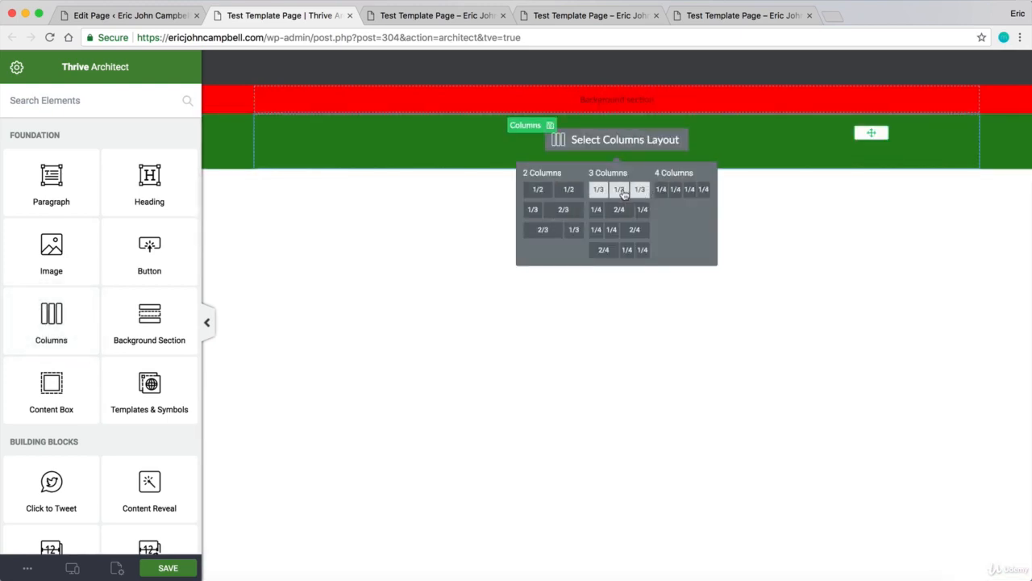
pyautogui.click(620, 190)
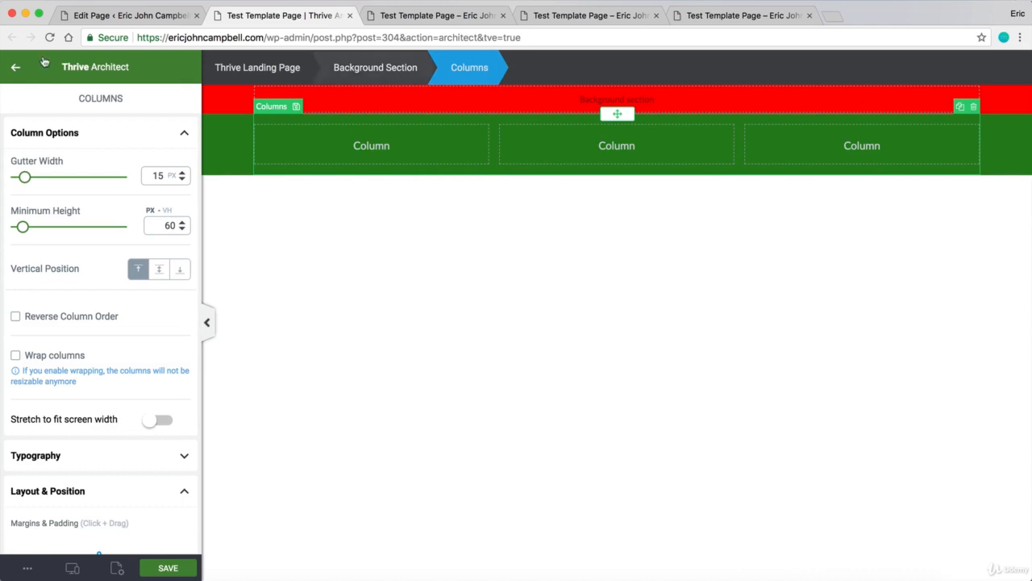
pyautogui.click(18, 67)
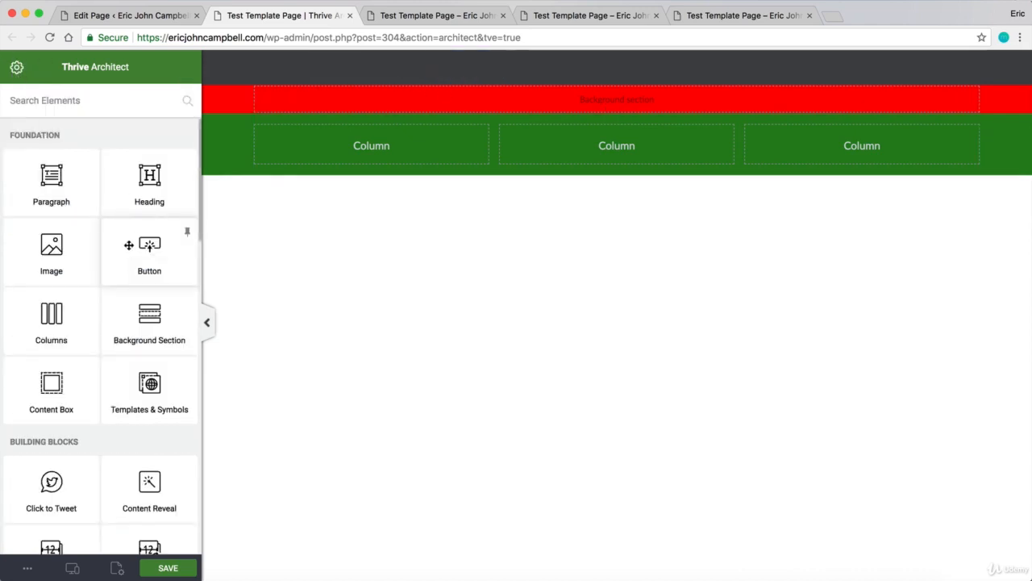
# Step: Add a Heading to the first column and set its text colour to #ffffff
pyautogui.moveTo(150, 173); pyautogui.dragTo(342, 153)
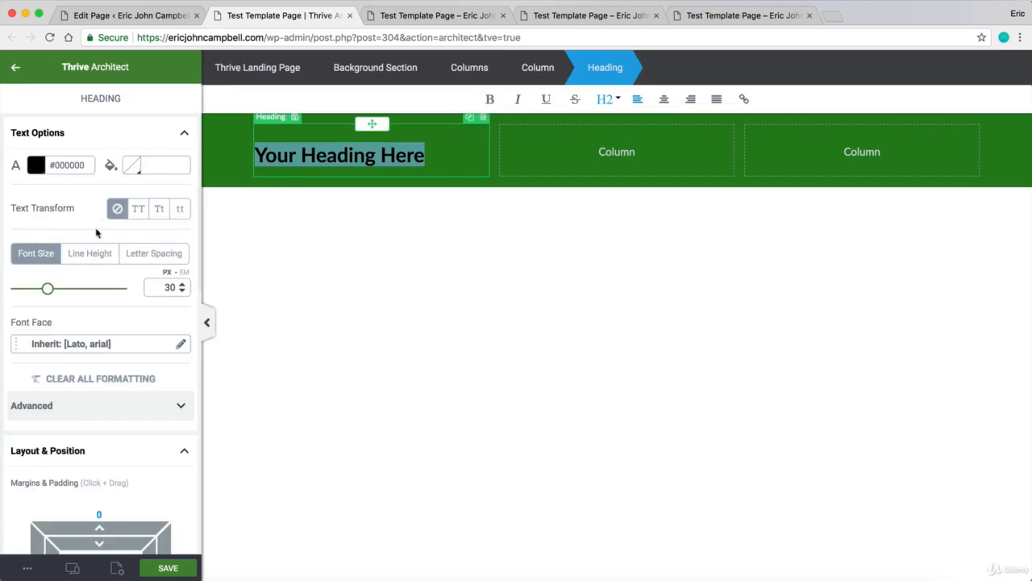
pyautogui.click(35, 165)
pyautogui.click(84, 370)
pyautogui.click(147, 482)
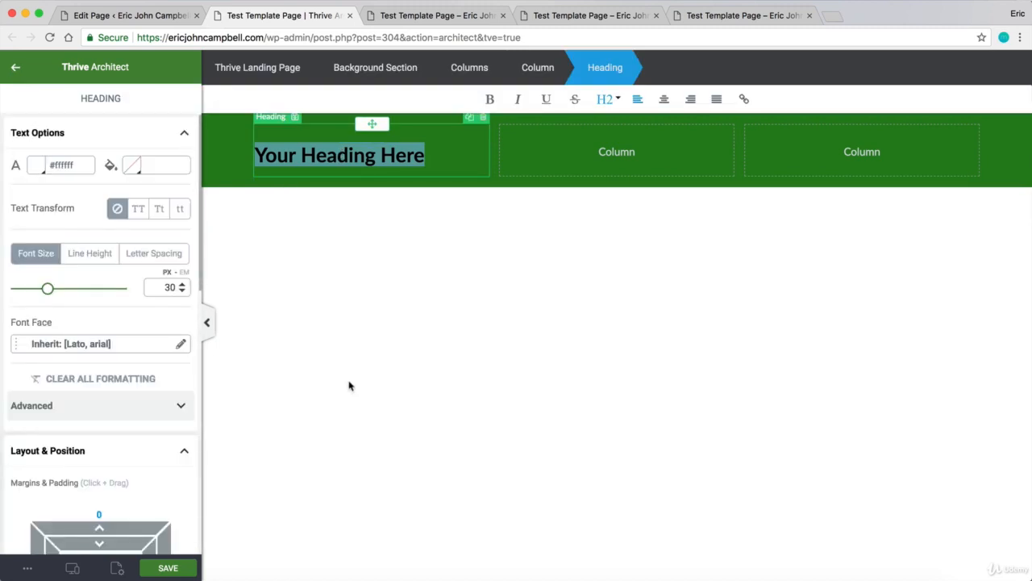
pyautogui.click(432, 218)
# Step: Duplicate the white heading and move one of the two copies into the second column
pyautogui.click(436, 162)
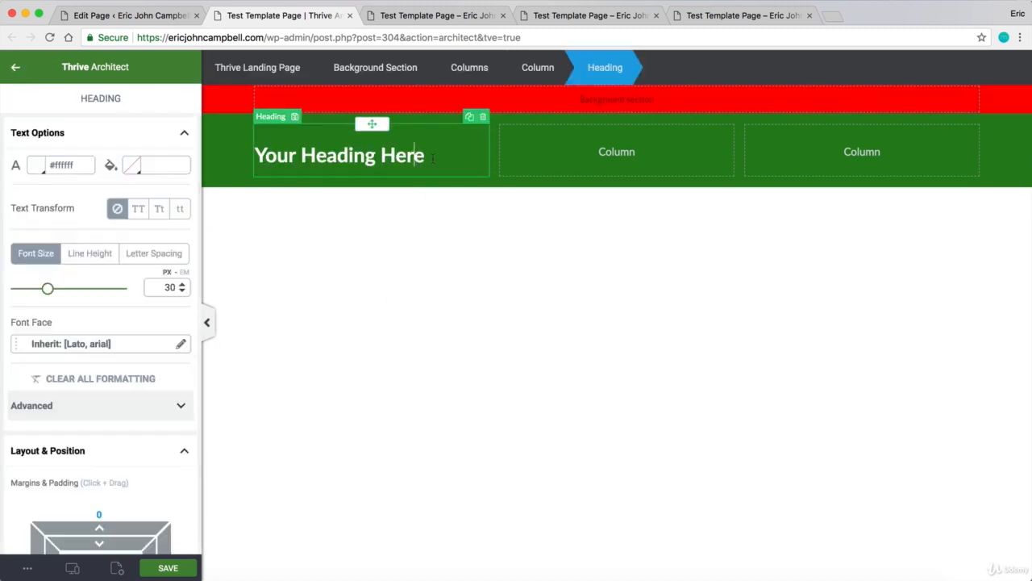
pyautogui.click(469, 117)
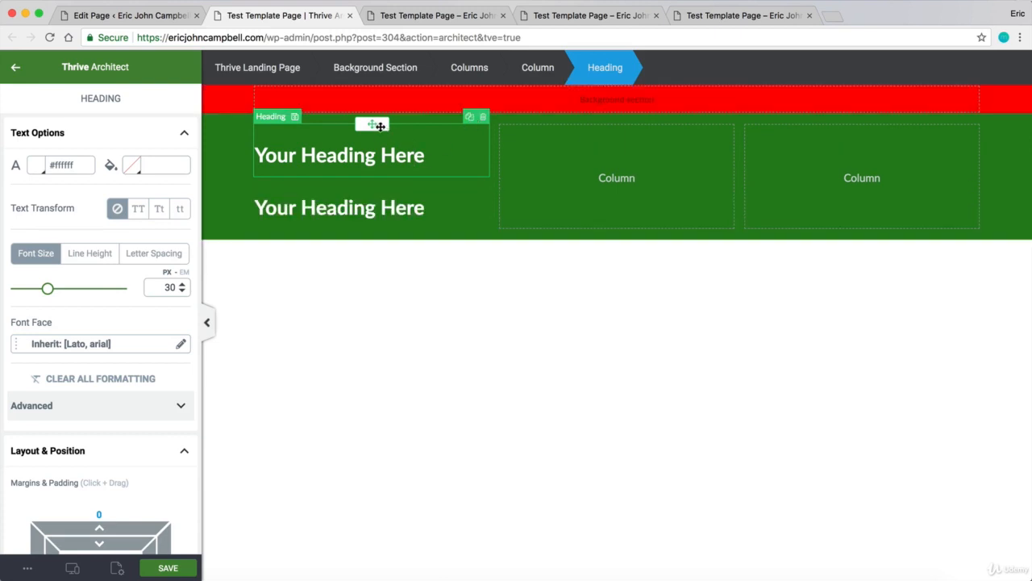
pyautogui.moveTo(379, 127); pyautogui.dragTo(587, 173)
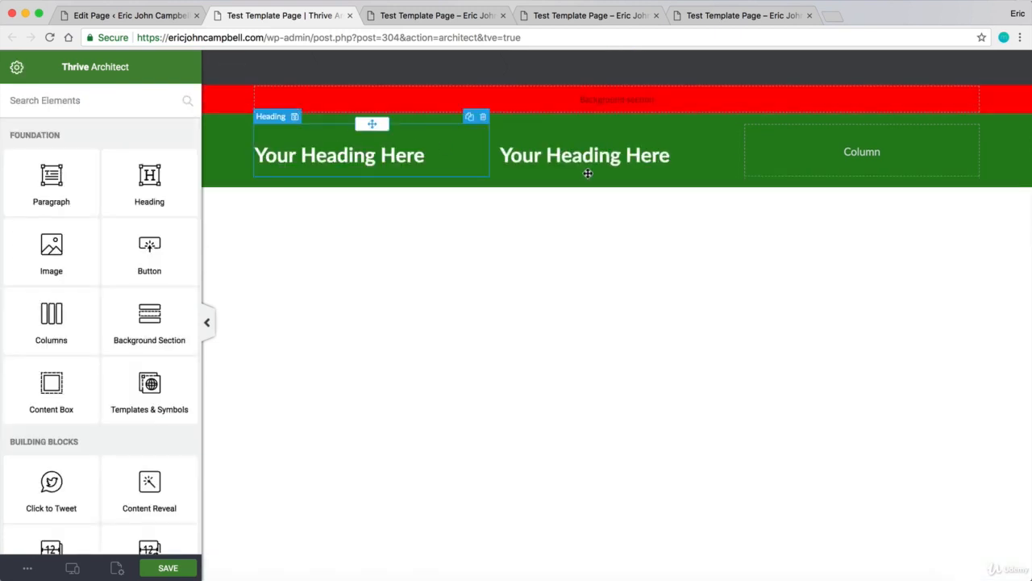
# Step: Select the first column and set its top margin to 7
pyautogui.click(376, 155)
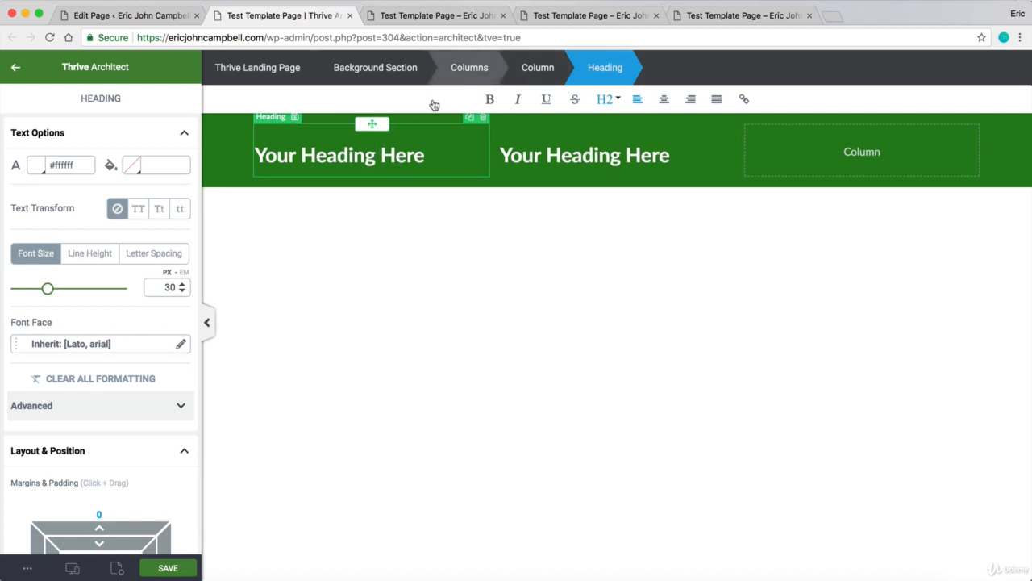
pyautogui.click(538, 68)
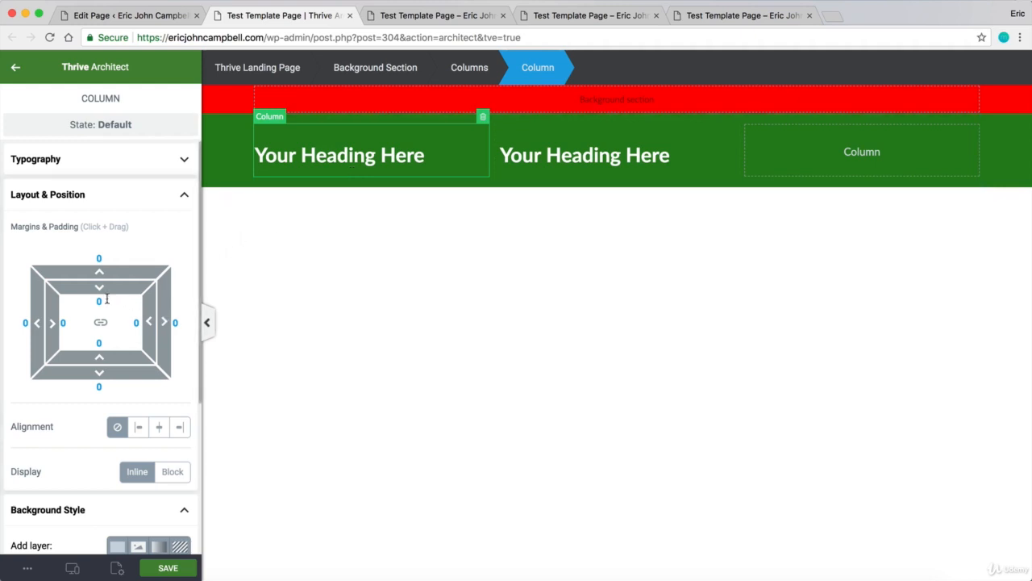
pyautogui.moveTo(106, 287)
pyautogui.mouseDown()
pyautogui.moveTo(105, 302)
pyautogui.moveTo(105, 250)
pyautogui.moveTo(105, 267)
pyautogui.mouseUp()
pyautogui.scroll(-3, 109, 276)
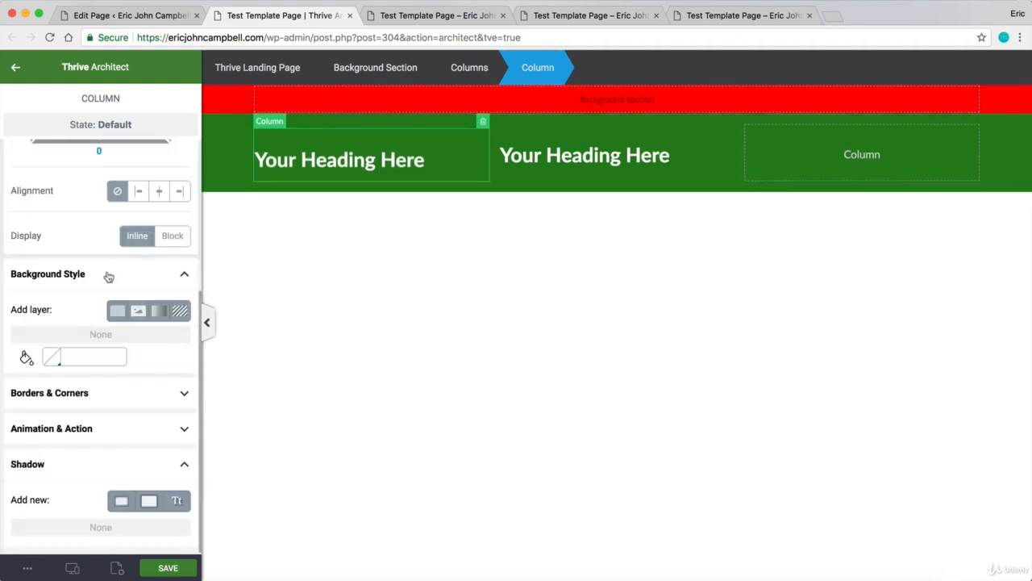
pyautogui.scroll(4, 84, 343)
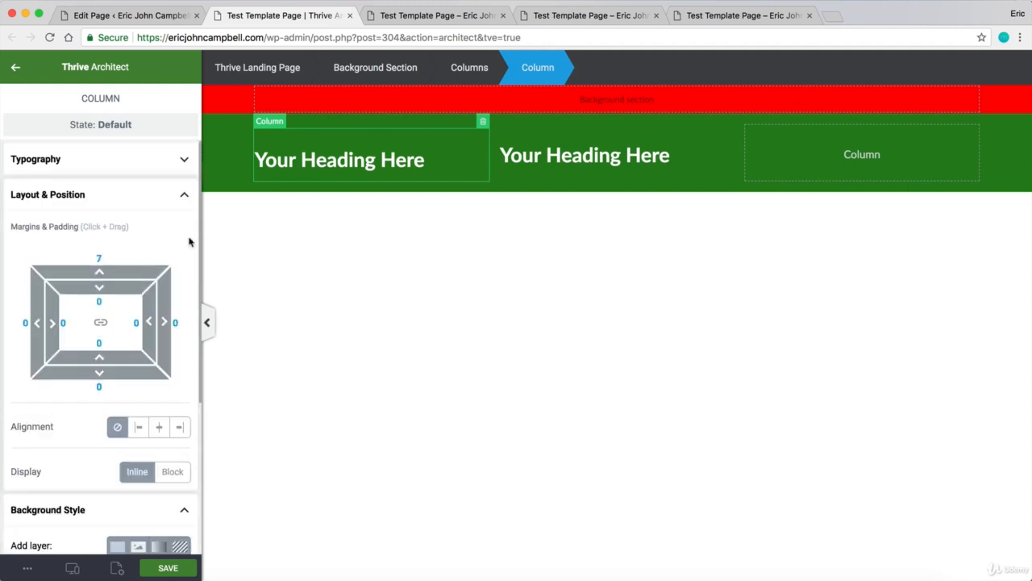
# Step: Set the Columns element's gutter width to 9 px and its minimum height to 235 px
pyautogui.click(481, 68)
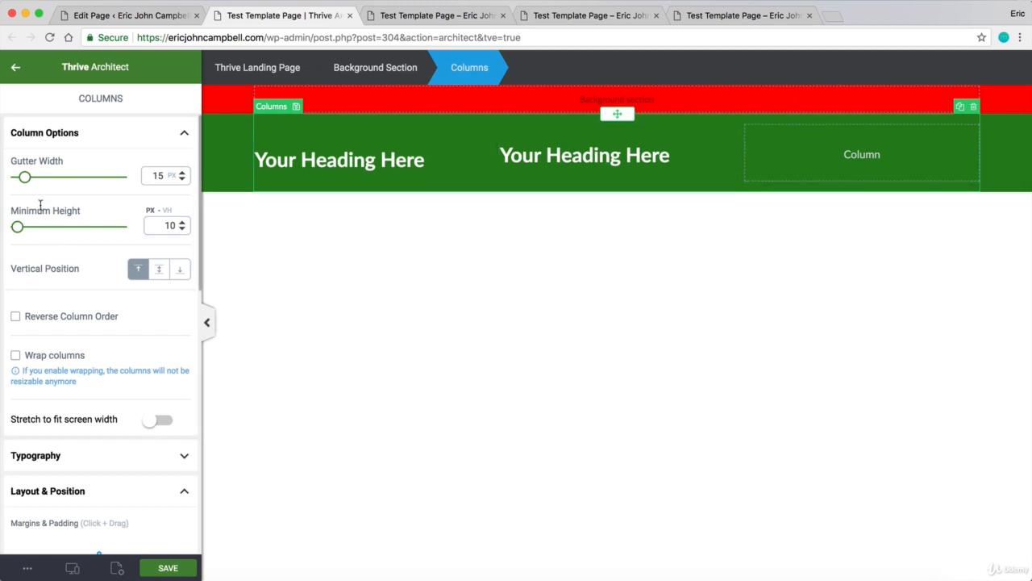
pyautogui.moveTo(25, 183)
pyautogui.mouseDown()
pyautogui.moveTo(98, 183)
pyautogui.moveTo(22, 183)
pyautogui.mouseUp()
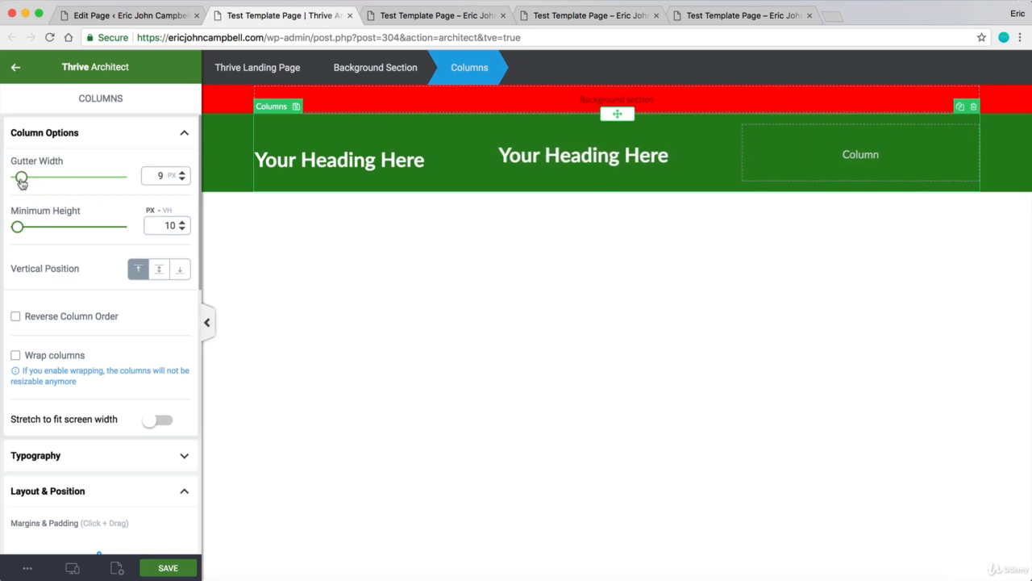
pyautogui.moveTo(17, 229); pyautogui.dragTo(42, 230)
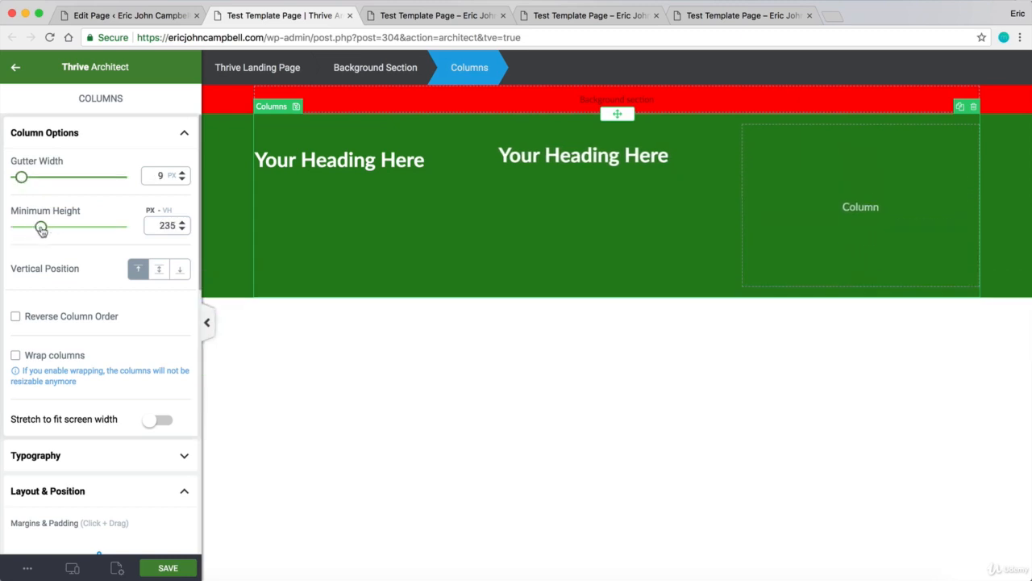
# Step: Try the centre and bottom vertical positions on the Columns element, and set it back to top
pyautogui.click(158, 269)
pyautogui.click(179, 268)
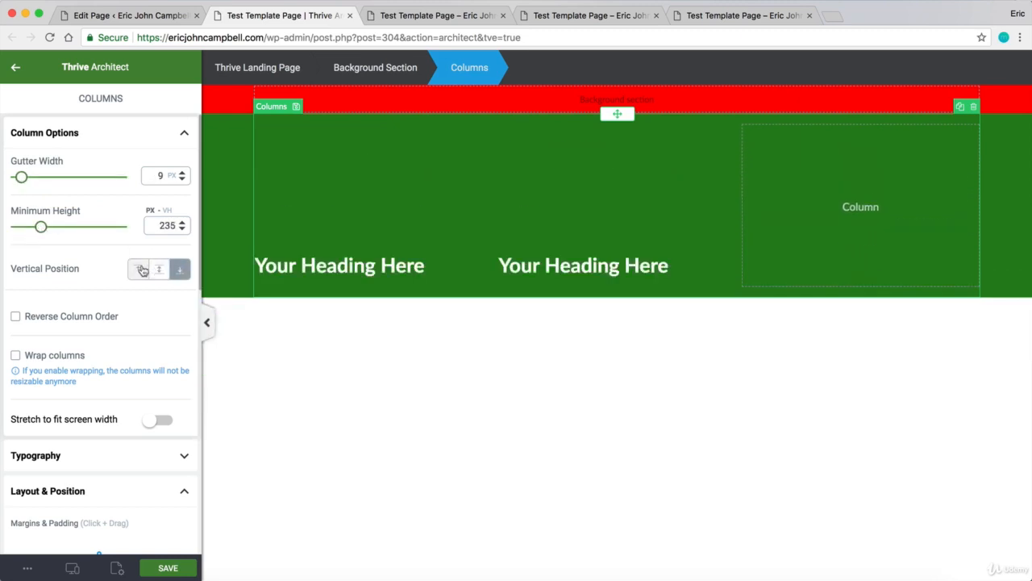
pyautogui.click(139, 268)
pyautogui.scroll(-10, 40, 319)
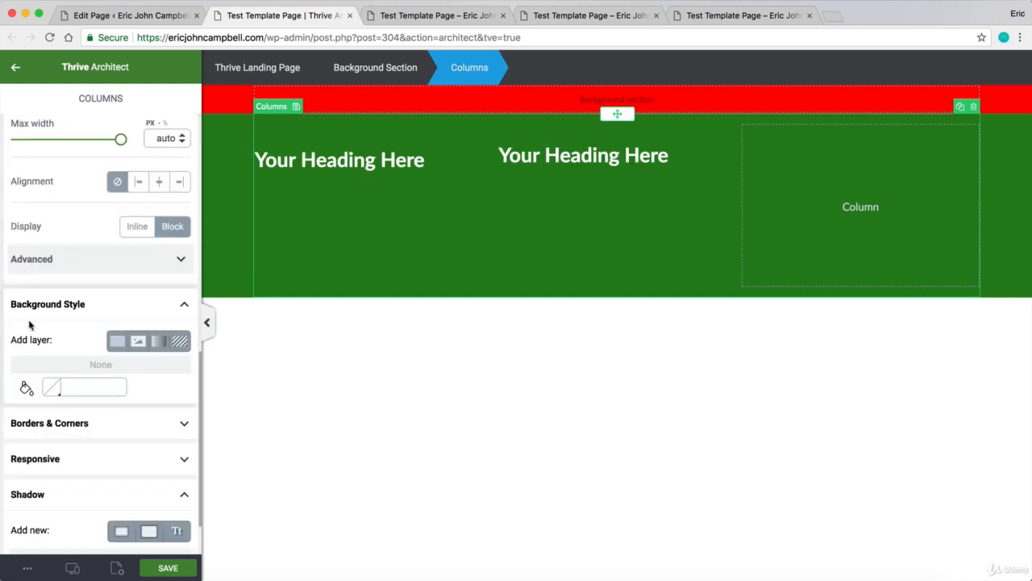
pyautogui.scroll(10, 29, 325)
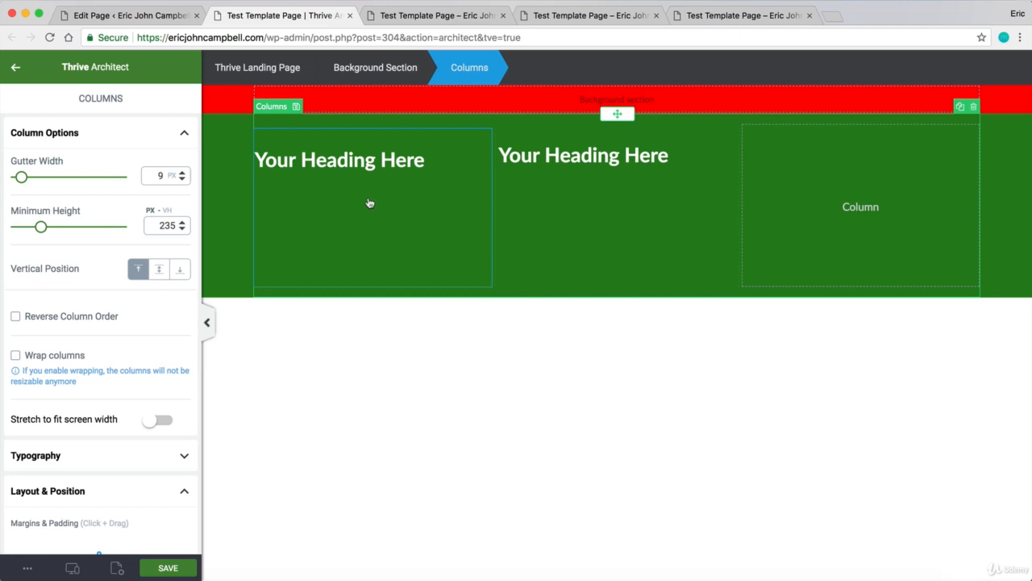
pyautogui.click(376, 68)
# Step: Add a Content Box above the heading in the first column and move that heading into the box
pyautogui.click(315, 502)
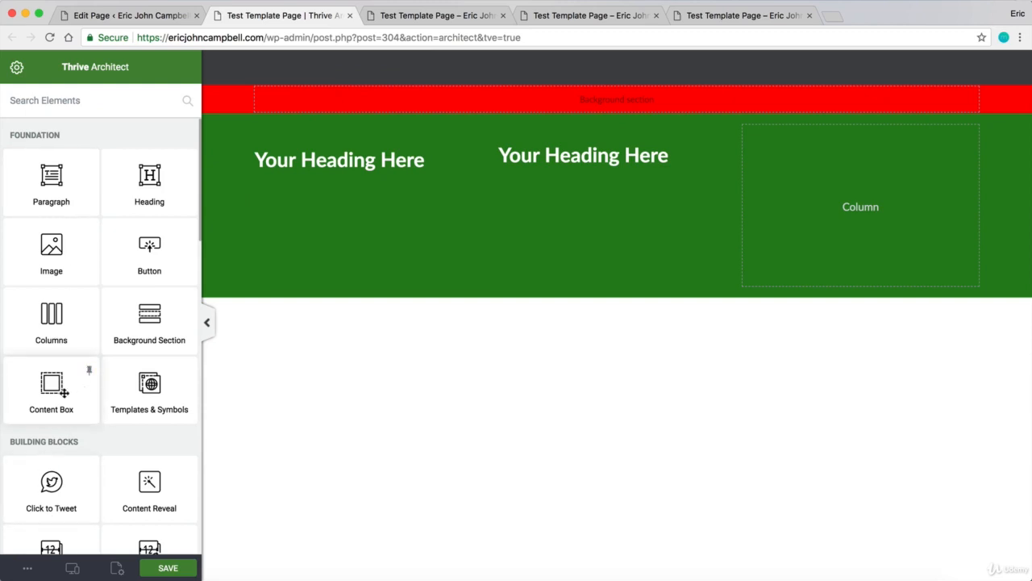
pyautogui.moveTo(64, 393); pyautogui.dragTo(365, 150)
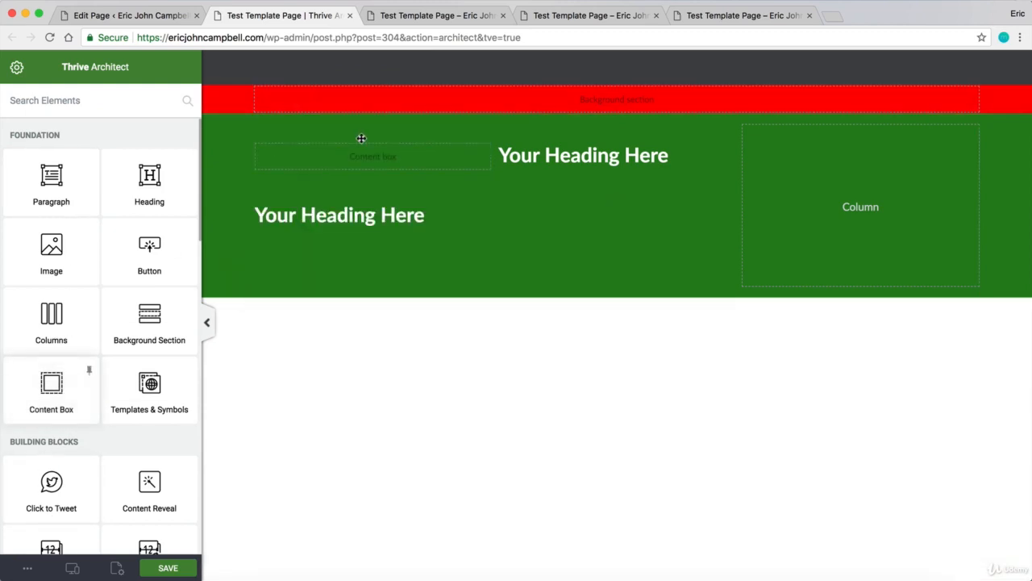
pyautogui.click(365, 212)
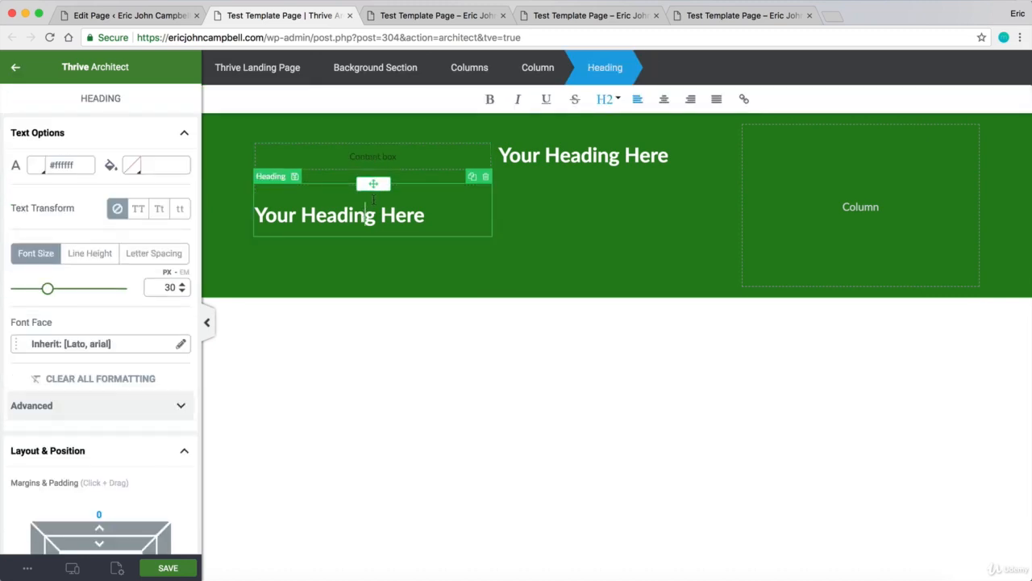
pyautogui.moveTo(373, 184); pyautogui.dragTo(408, 160)
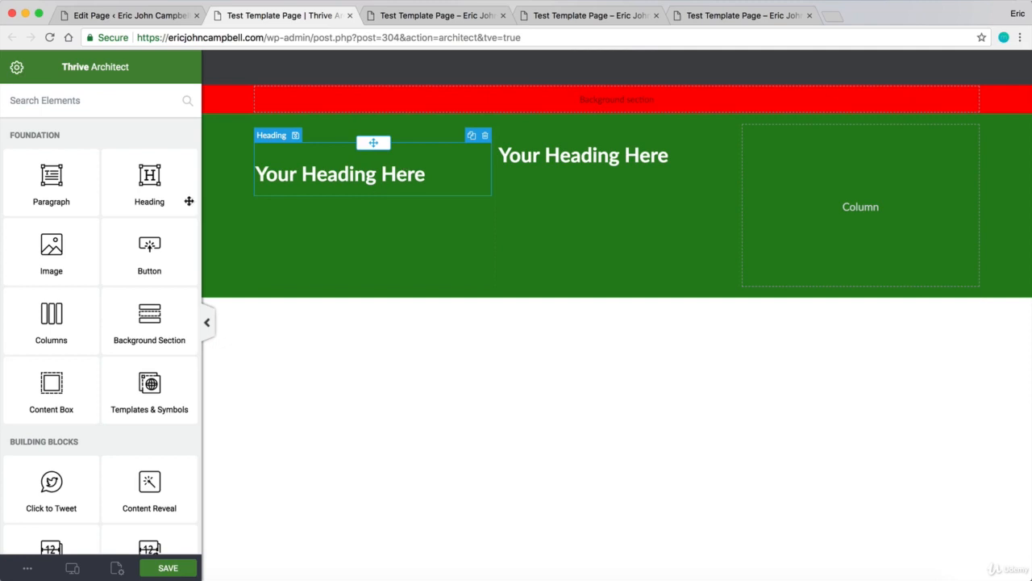
# Step: Add an Image below the heading in the content box, using Hero_Image_482px.png from the media library
pyautogui.moveTo(69, 236); pyautogui.dragTo(365, 200)
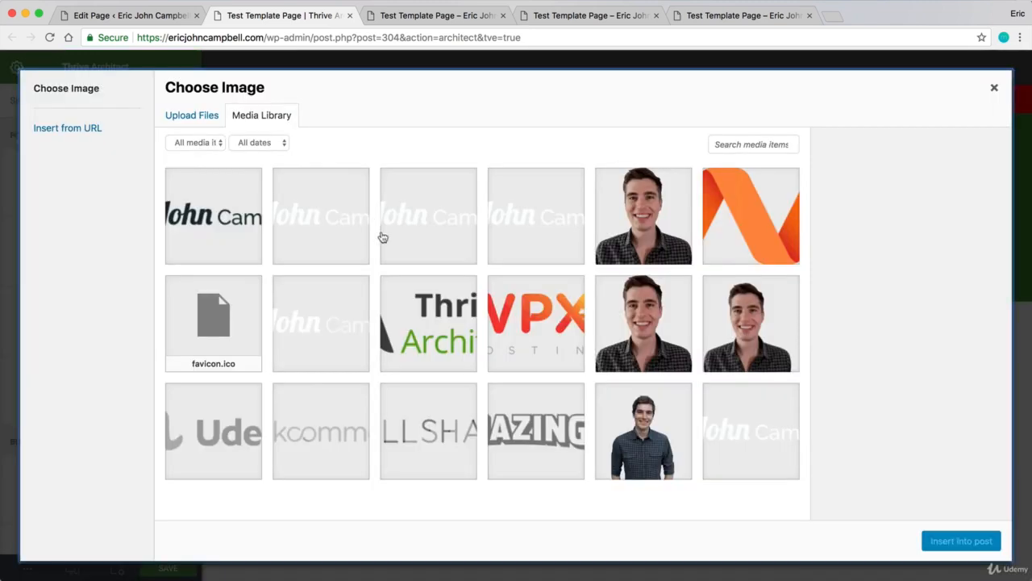
pyautogui.click(611, 226)
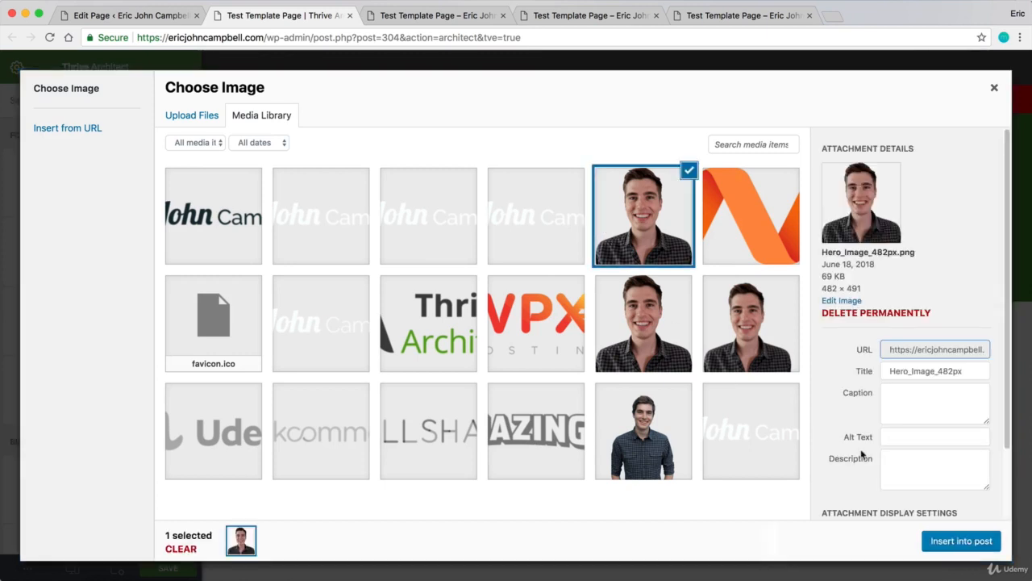
pyautogui.click(950, 542)
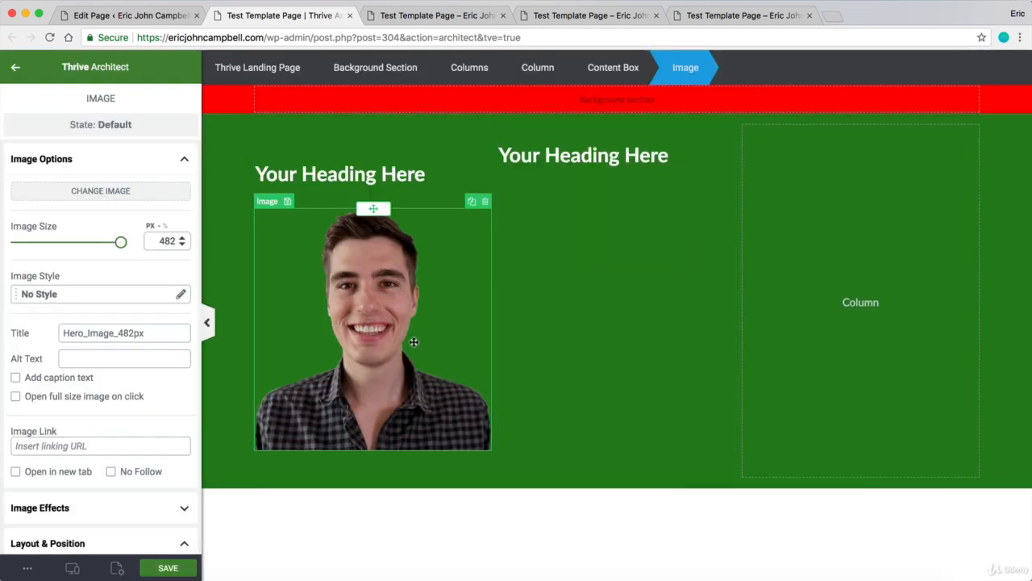
# Step: Add a Button below the image inside the content box, and select the content box
pyautogui.click(13, 63)
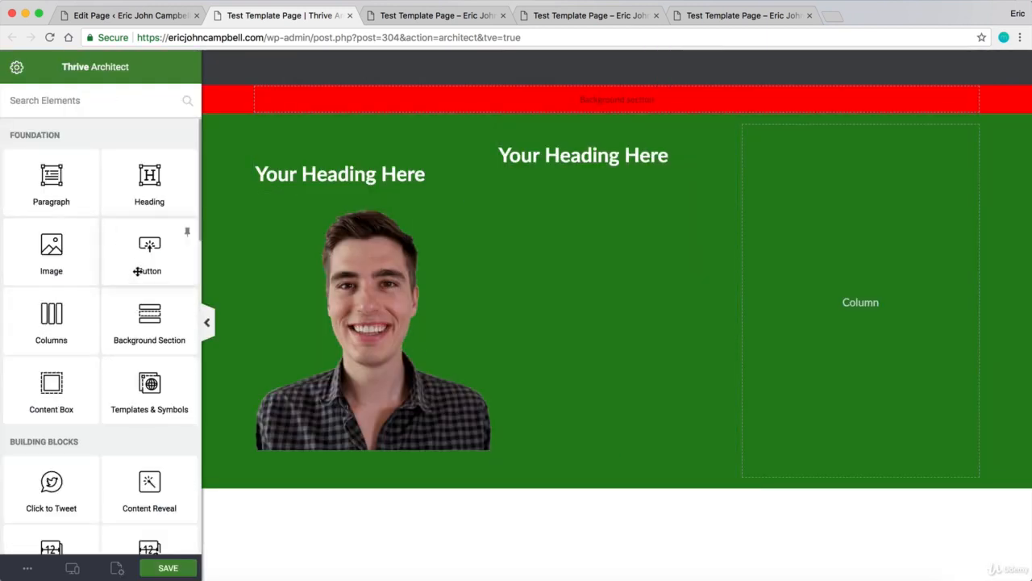
pyautogui.moveTo(150, 266); pyautogui.dragTo(364, 455)
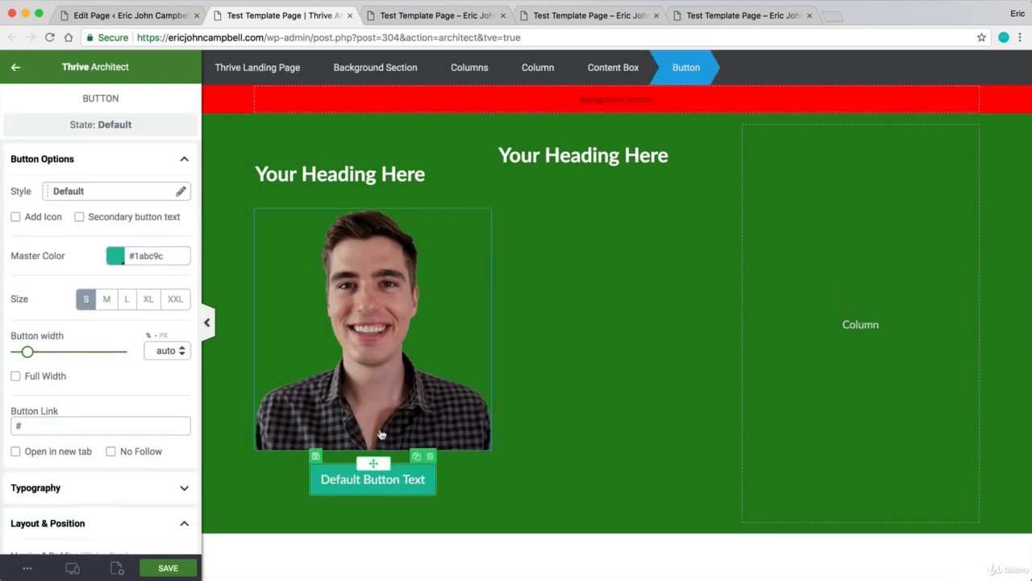
pyautogui.click(614, 67)
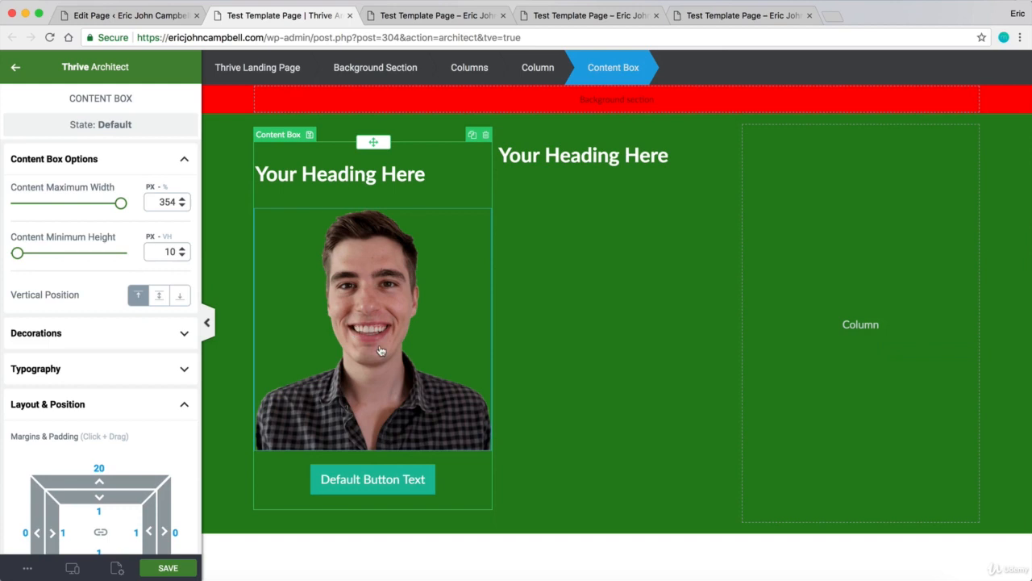
# Step: Review the content box options and add a black drop shadow to the box in the first column
pyautogui.scroll(-2, 86, 306)
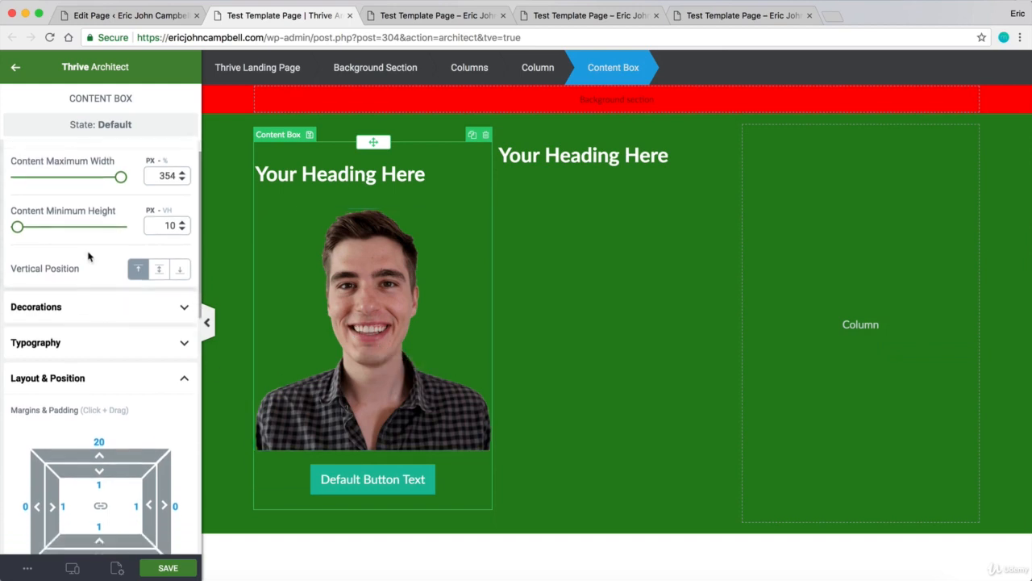
pyautogui.scroll(2, 89, 264)
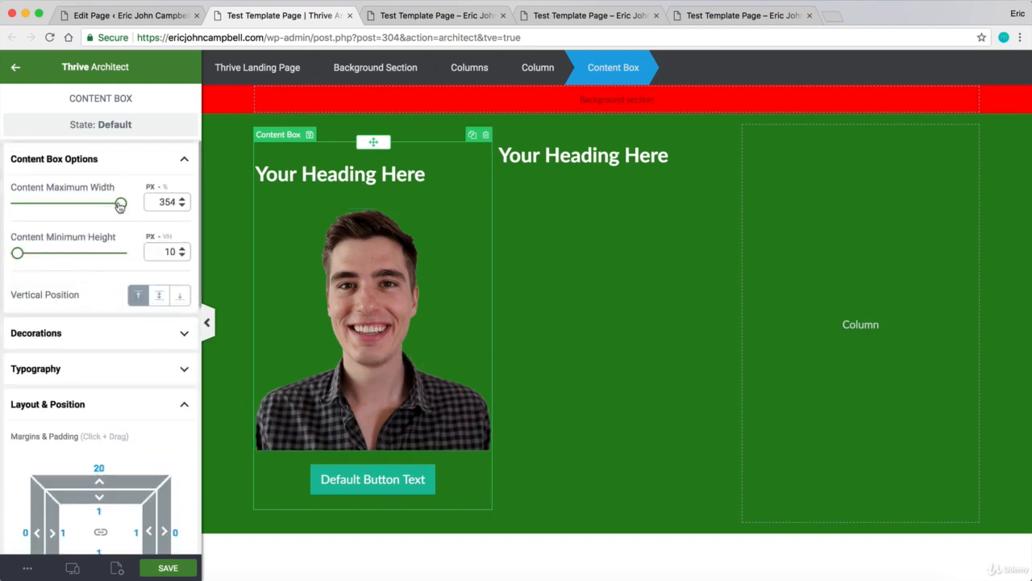
pyautogui.moveTo(119, 205)
pyautogui.mouseDown()
pyautogui.moveTo(63, 202)
pyautogui.moveTo(120, 202)
pyautogui.mouseUp()
pyautogui.scroll(-6, 103, 294)
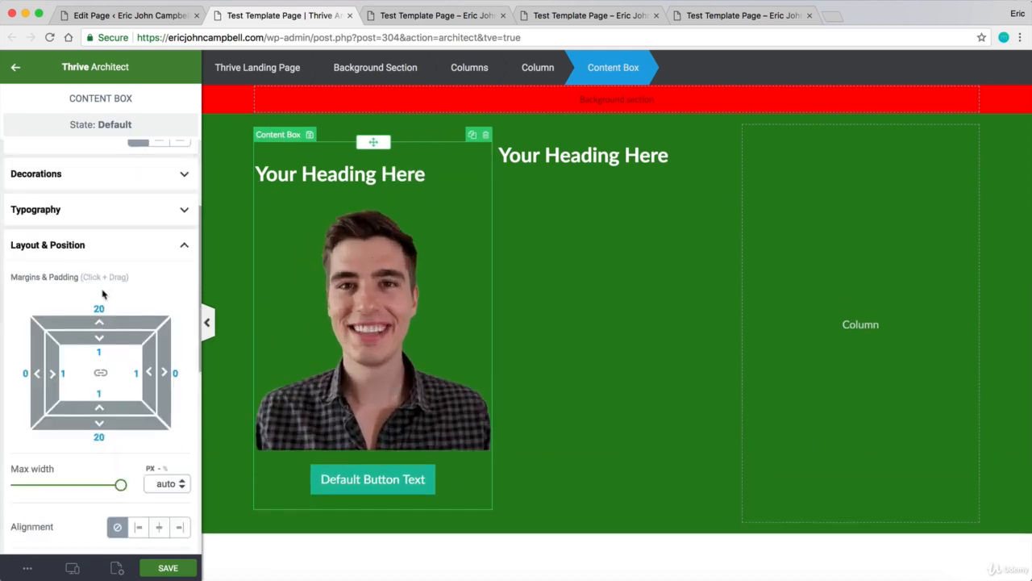
pyautogui.scroll(-6, 110, 315)
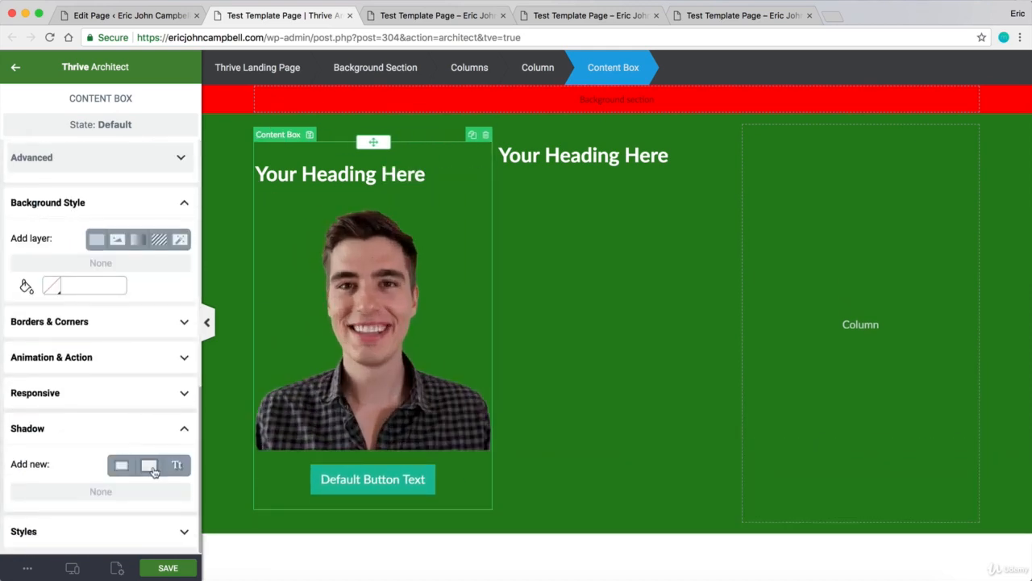
pyautogui.click(153, 471)
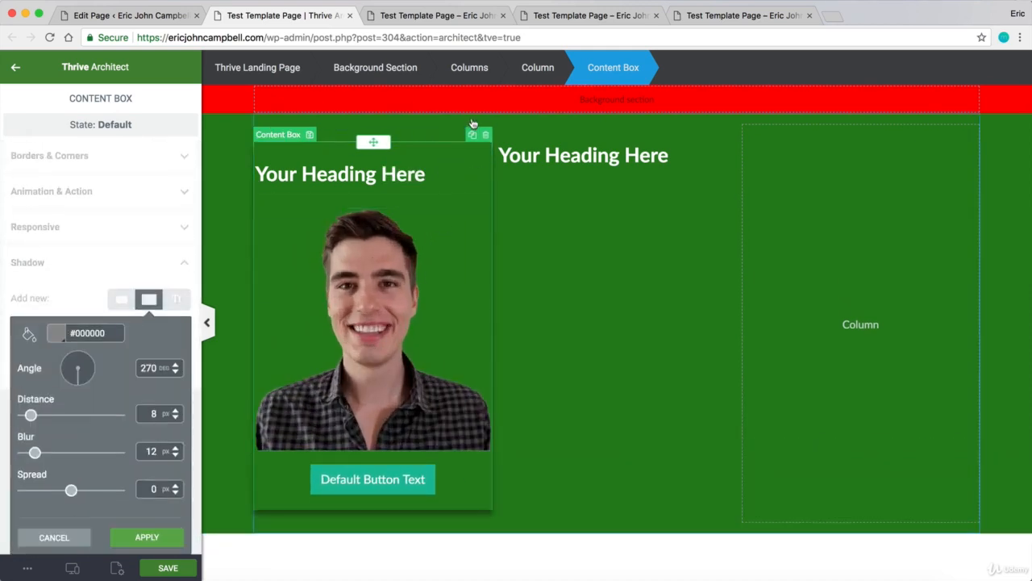
# Step: Duplicate the content box with its heading, image and button, and move one copy into the red background section
pyautogui.click(473, 135)
pyautogui.scroll(-5, 447, 258)
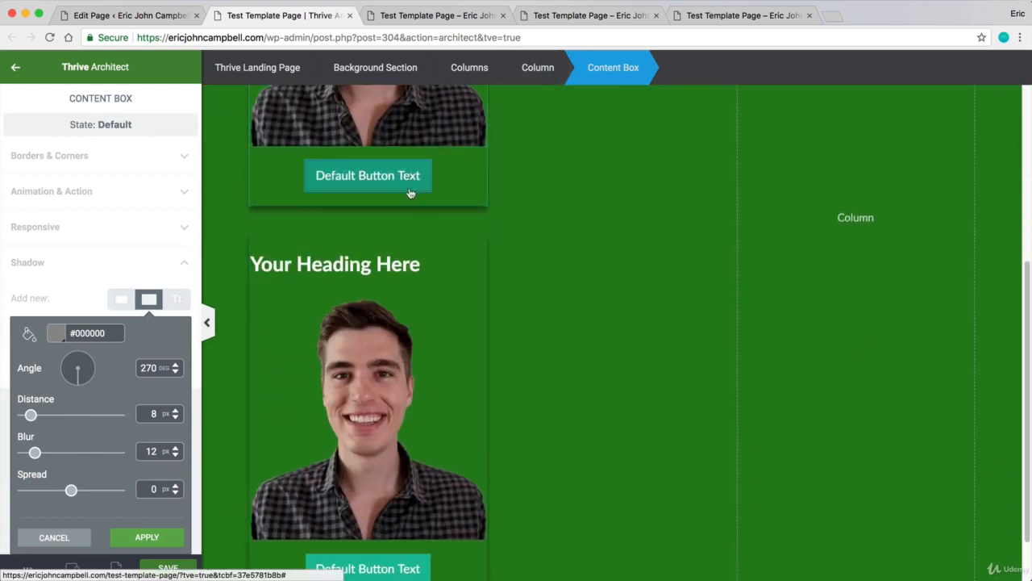
pyautogui.scroll(5, 413, 198)
pyautogui.moveTo(368, 140); pyautogui.dragTo(600, 101)
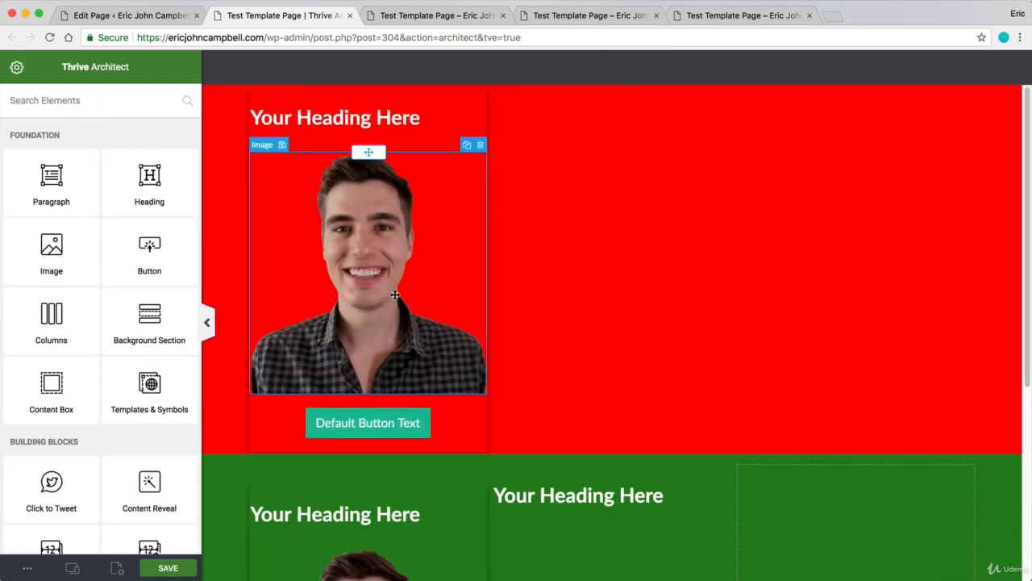
# Step: Remove the content boxes from the red background section and the first column of the green section
pyautogui.scroll(-3, 340, 181)
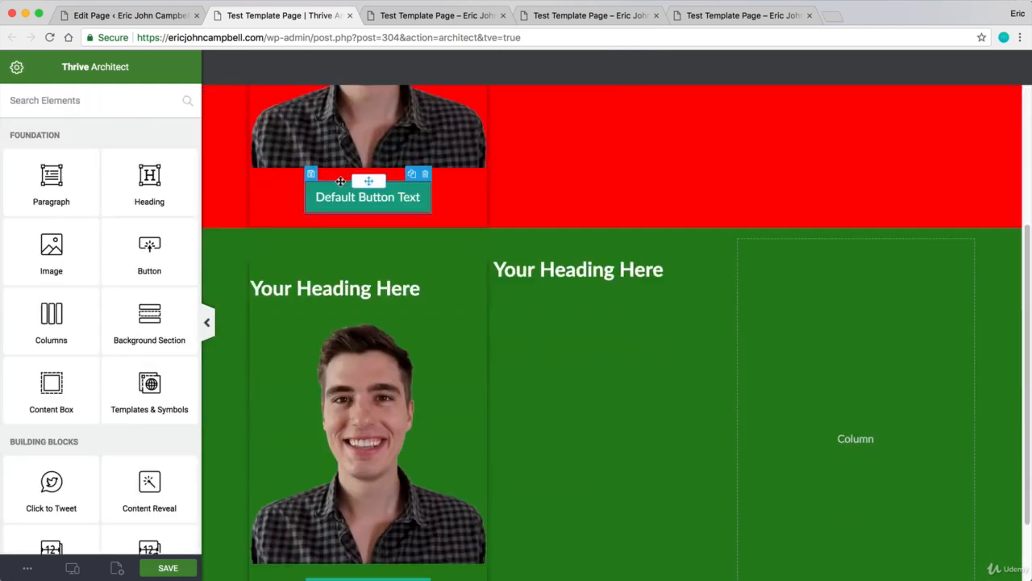
pyautogui.scroll(-1, 341, 181)
pyautogui.scroll(4, 369, 166)
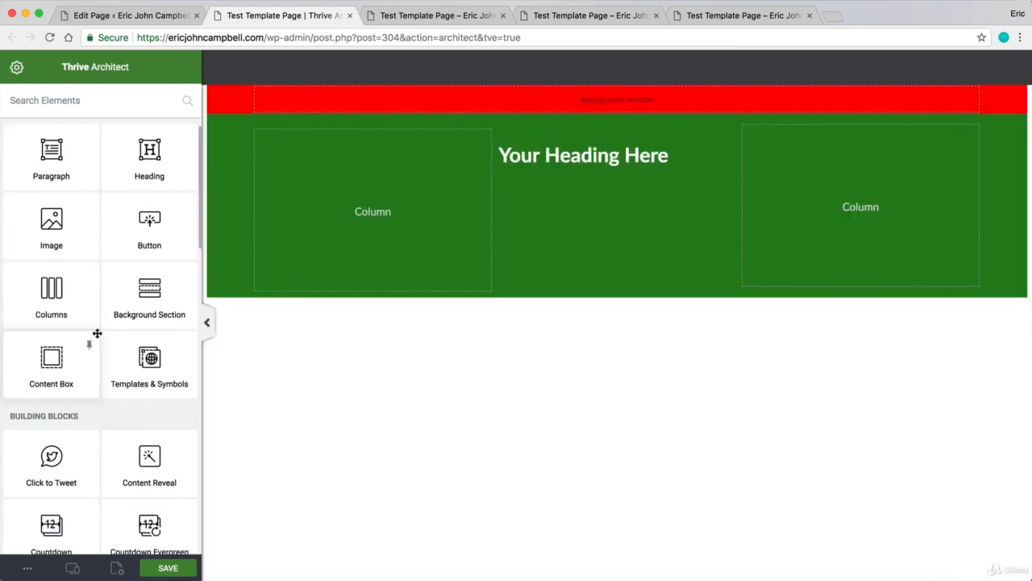
# Step: Add an Icon element to the empty first column, using the search (magnifying glass) icon
pyautogui.scroll(1, 97, 333)
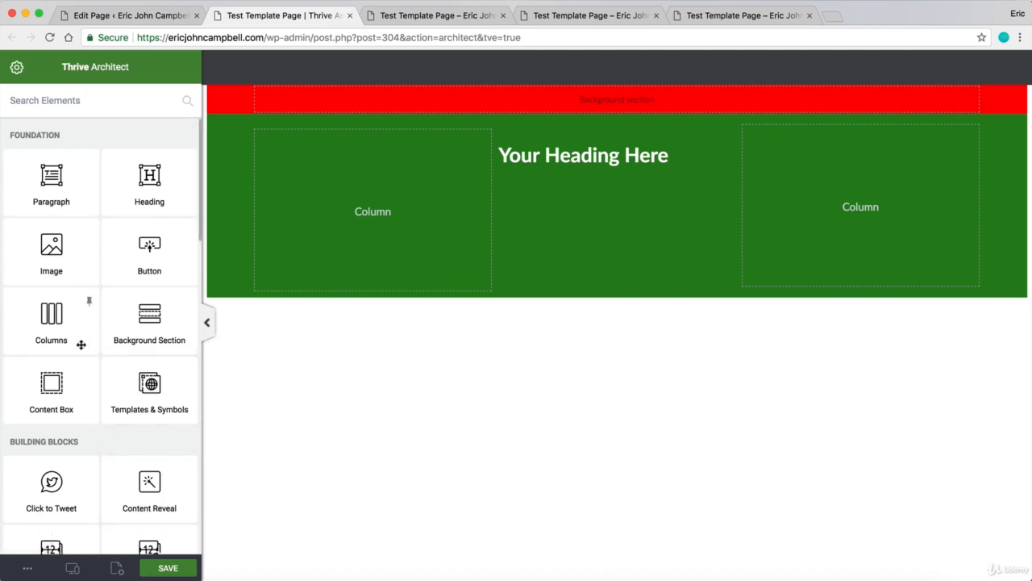
pyautogui.scroll(-10, 65, 363)
pyautogui.scroll(-1, 45, 399)
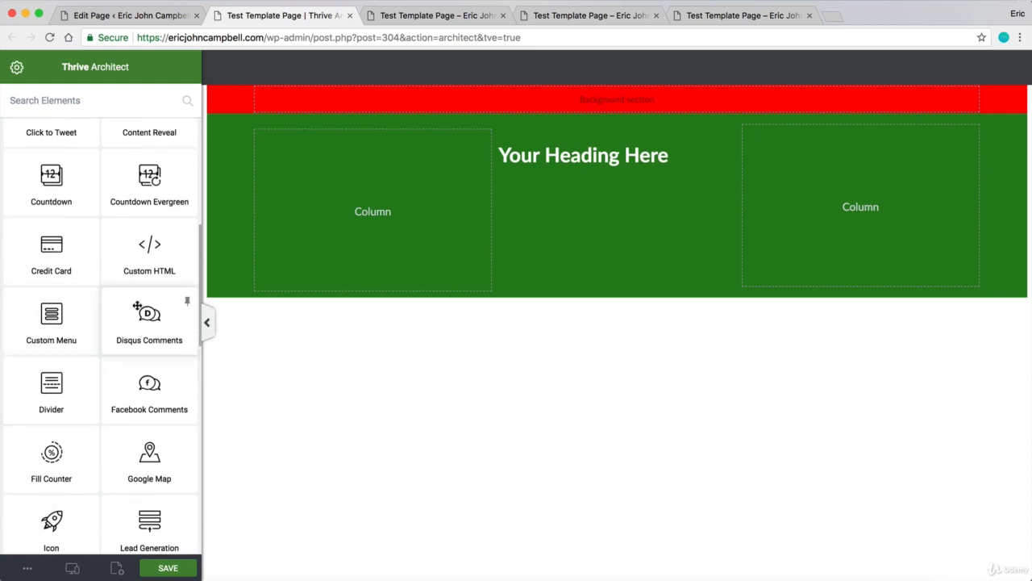
pyautogui.scroll(-5, 121, 306)
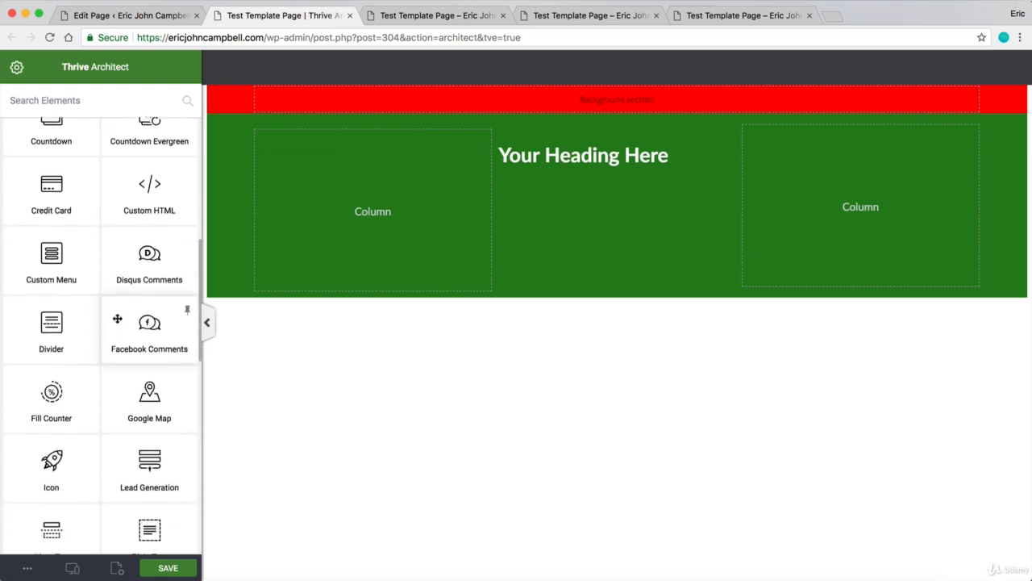
pyautogui.scroll(-7, 118, 320)
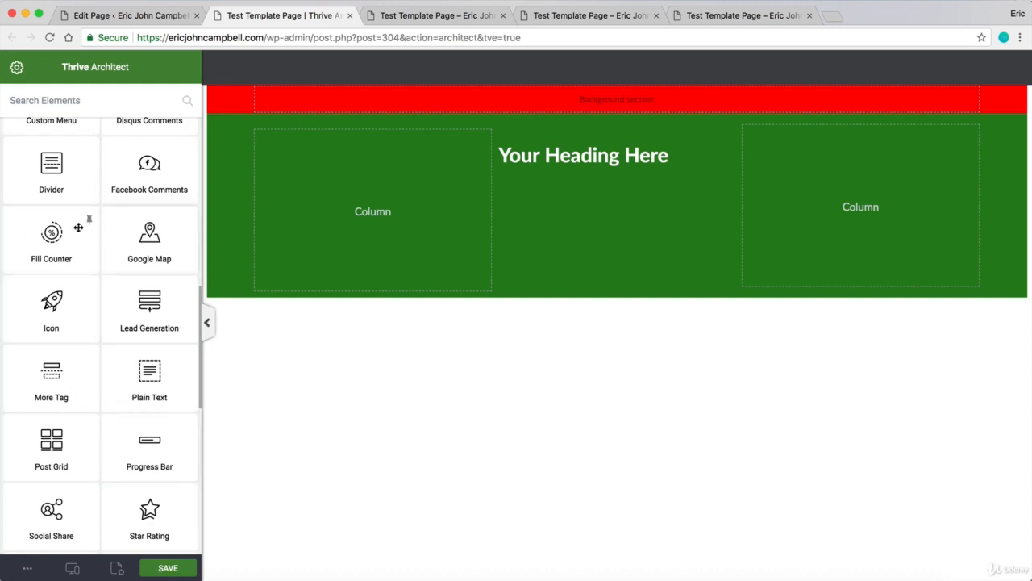
pyautogui.moveTo(47, 328); pyautogui.dragTo(392, 210)
pyautogui.click(373, 173)
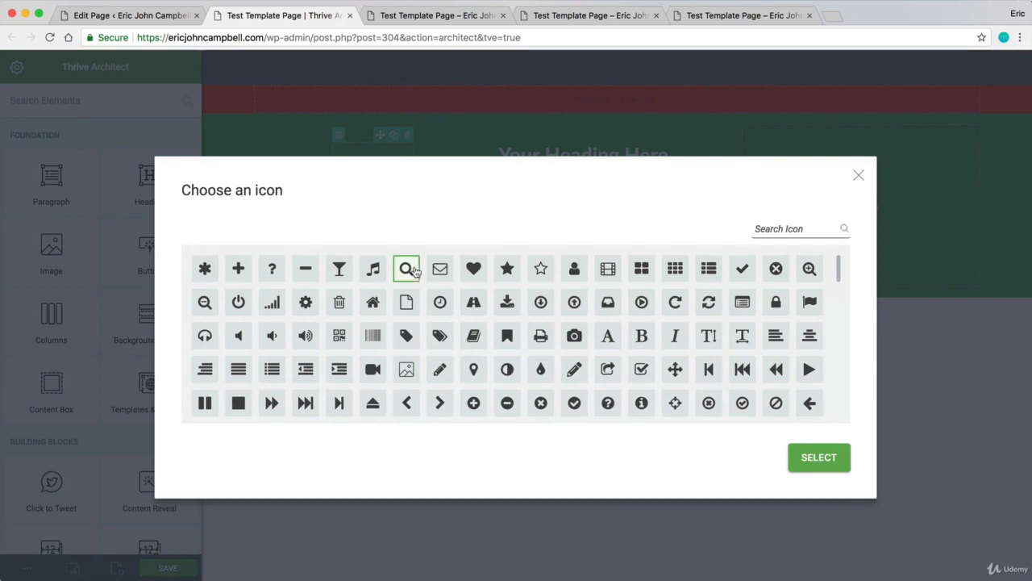
pyautogui.click(796, 459)
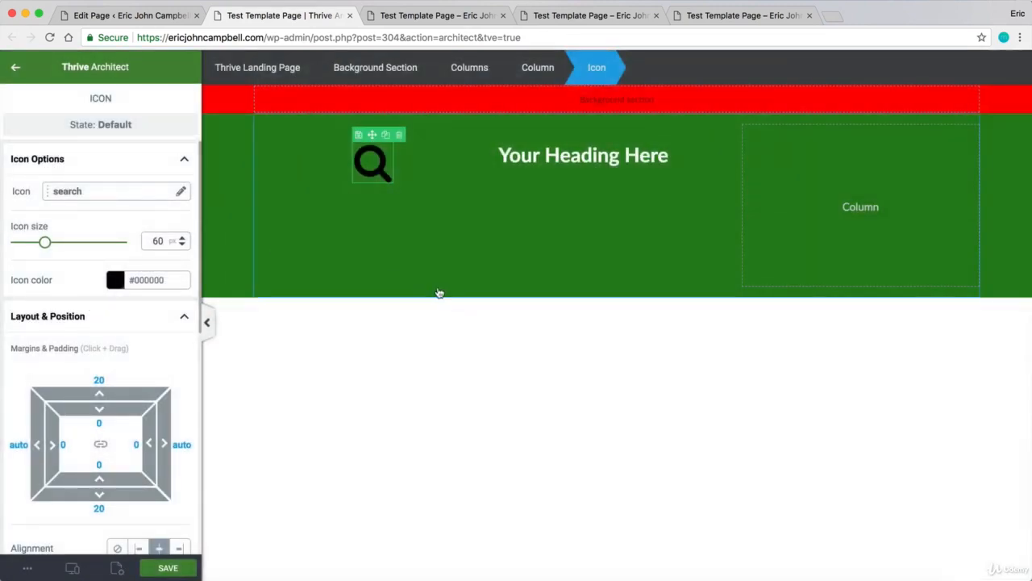
# Step: Return to the element list and browse the building blocks further down
pyautogui.click(19, 71)
pyautogui.scroll(-6, 9, 338)
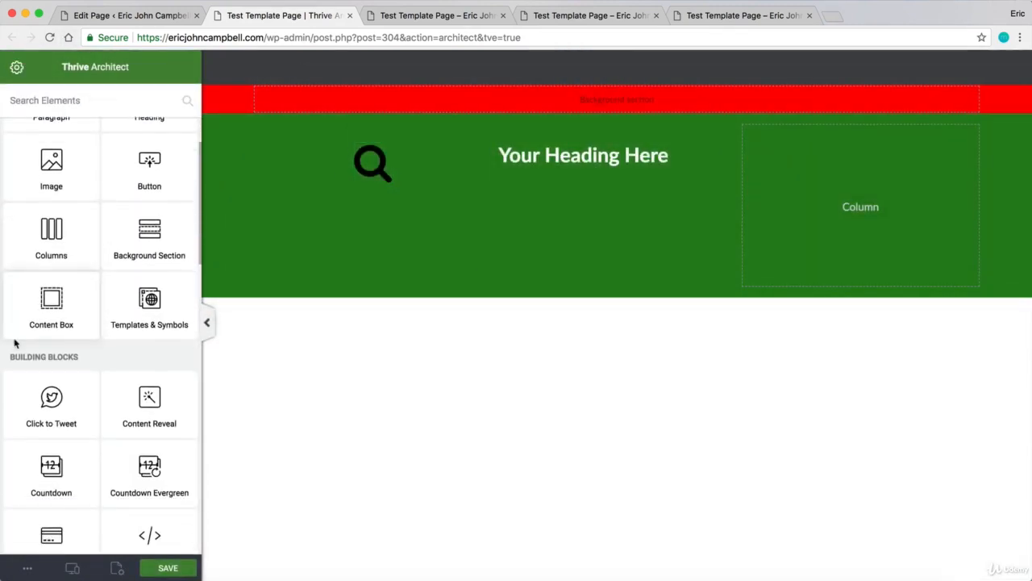
pyautogui.scroll(-10, 46, 364)
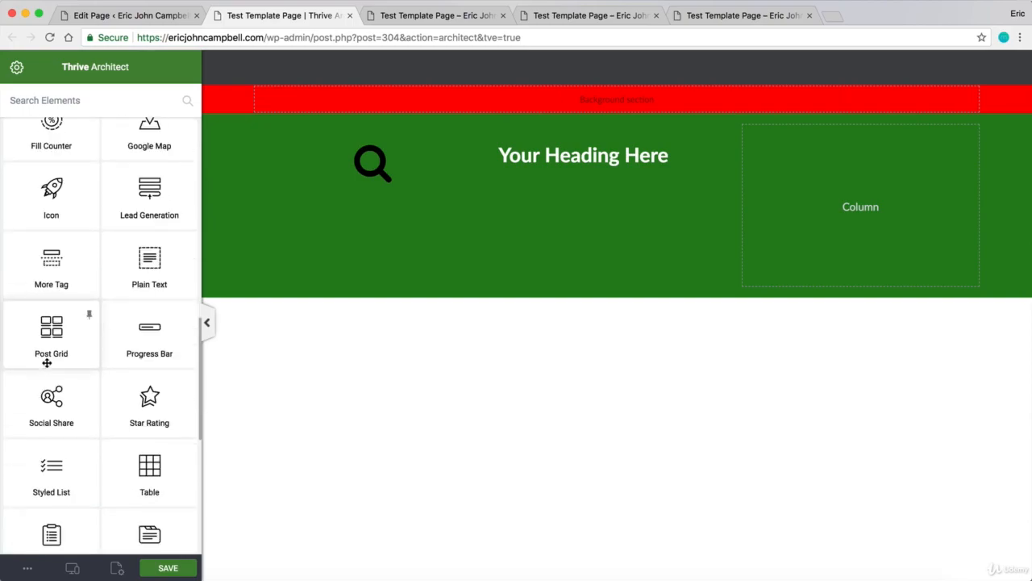